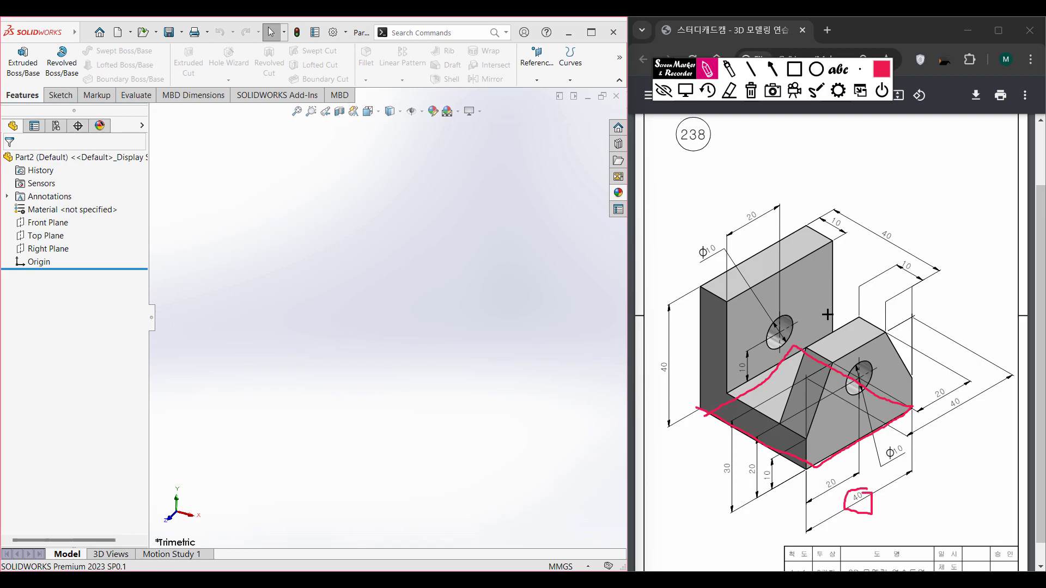
Mark the base plate's overall and thickness dimensions on the reference drawing, and clear the marks.
mouse_move(894, 222)
mouse_down()
mouse_move(898, 246)
mouse_move(905, 224)
mouse_up()
mouse_move(788, 482)
mouse_down()
mouse_move(776, 464)
mouse_move(762, 483)
mouse_move(778, 460)
mouse_up()
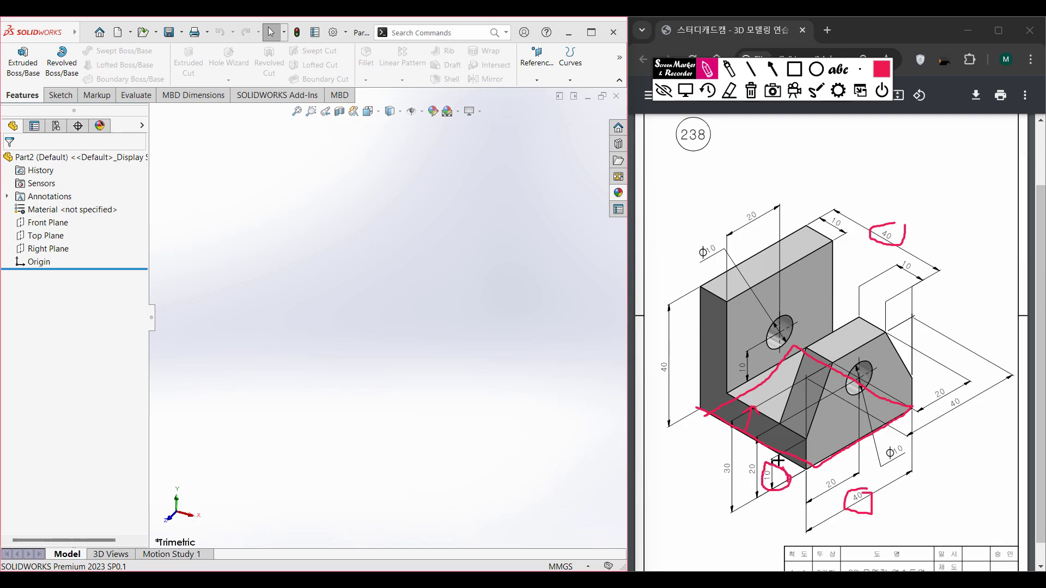
click(751, 90)
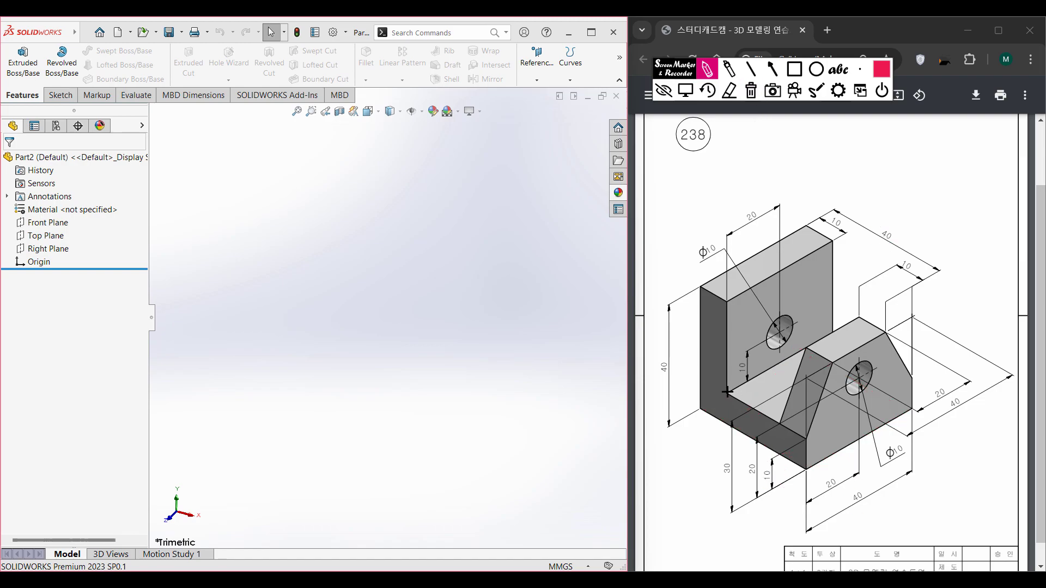
Outline the upright wall's footprint on the drawing, circle its size dimensions, note 30 as its extrusion height, and clear the marks.
mouse_move(734, 386)
mouse_down()
mouse_move(830, 326)
mouse_move(773, 327)
mouse_move(728, 357)
mouse_up()
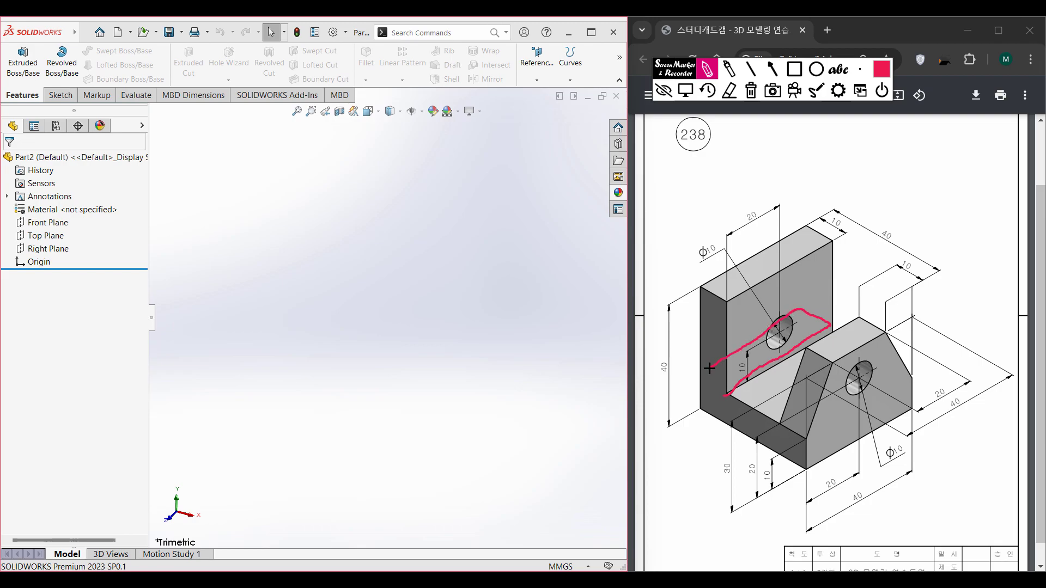
mouse_move(882, 491)
mouse_down()
mouse_move(844, 493)
mouse_move(866, 480)
mouse_up()
drag(842, 210, 822, 225)
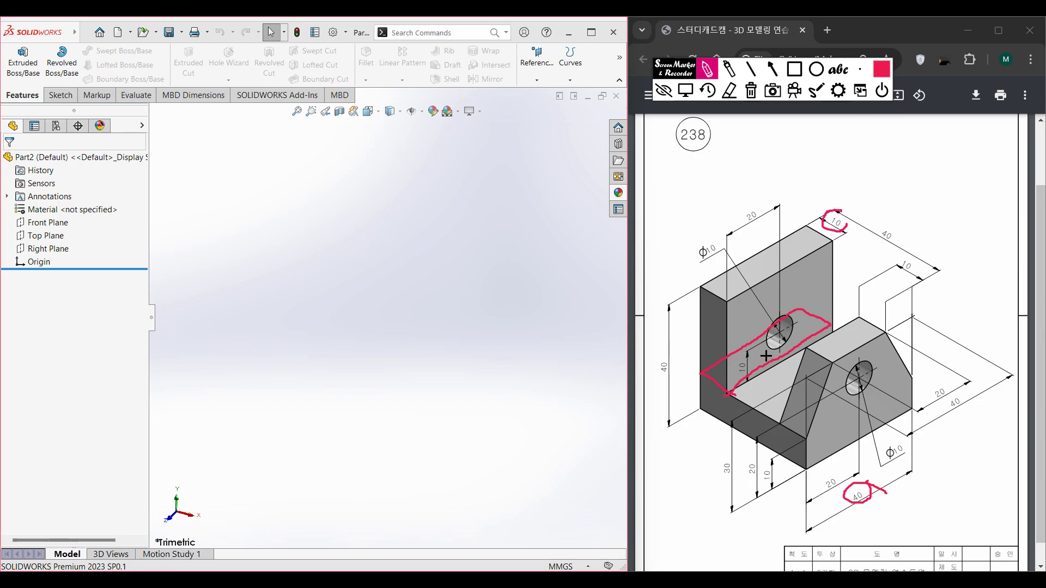
mouse_move(675, 381)
mouse_down()
mouse_move(661, 352)
mouse_move(671, 384)
mouse_move(675, 373)
mouse_up()
mouse_move(782, 472)
mouse_down()
mouse_move(765, 461)
mouse_move(763, 487)
mouse_move(783, 471)
mouse_up()
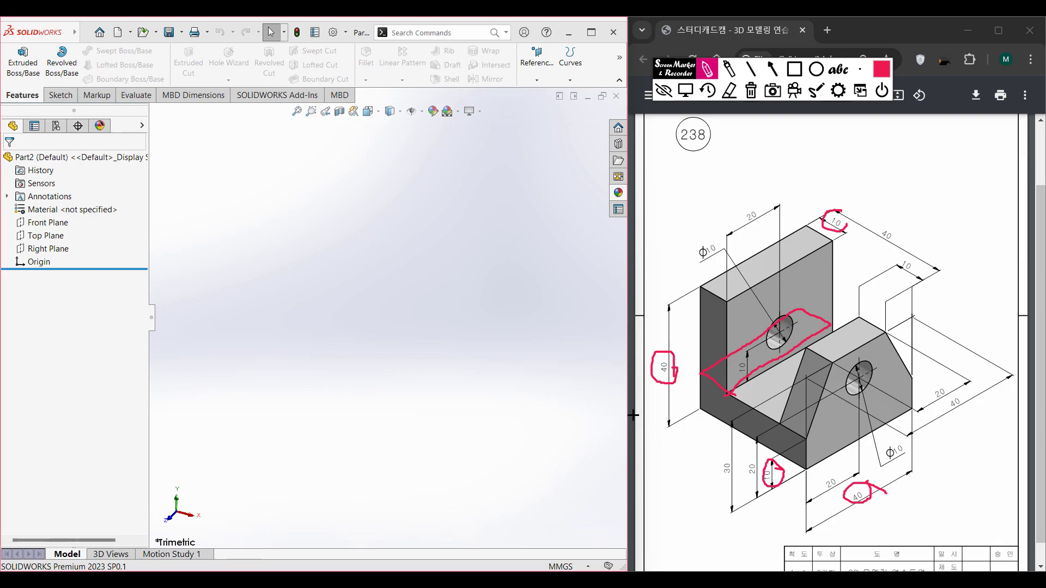
drag(697, 344, 687, 358)
drag(705, 321, 701, 325)
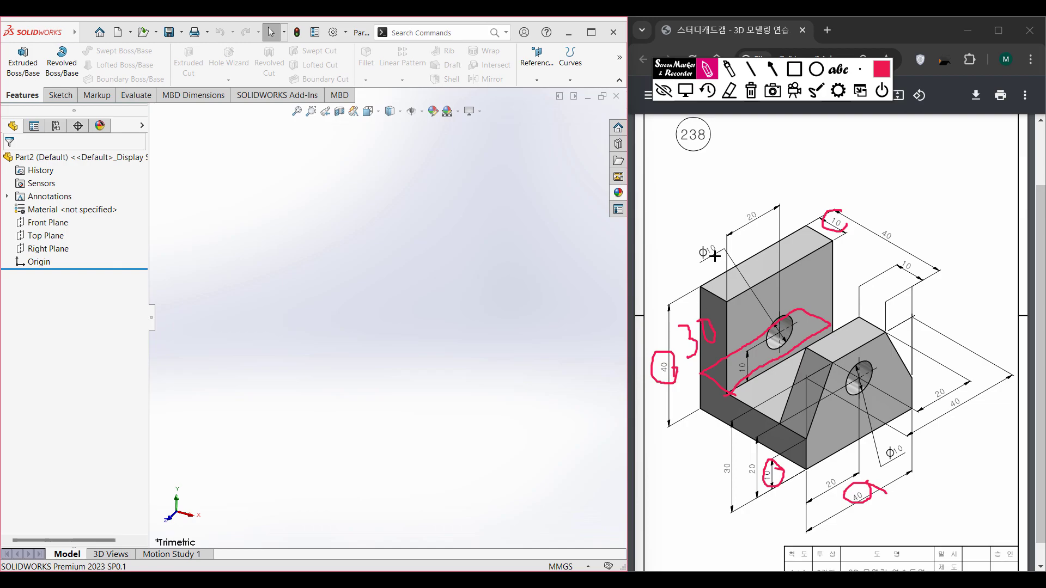
click(751, 91)
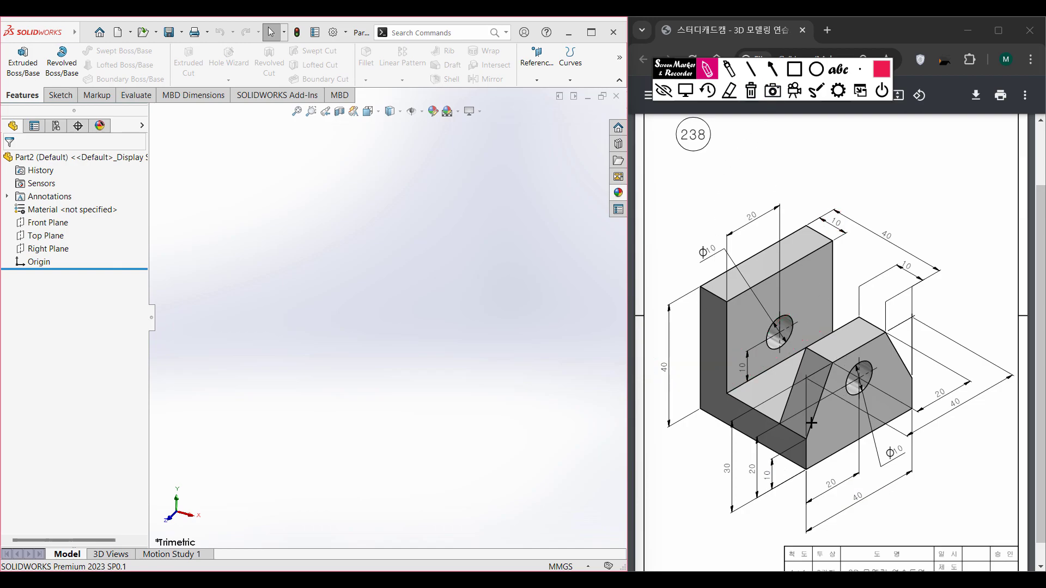
Outline the front block's footprint on the drawing, circle the dimensions giving its length, thickness and height, and clear the marks.
mouse_move(789, 430)
mouse_down()
mouse_move(807, 440)
mouse_move(885, 386)
mouse_move(896, 363)
mouse_move(861, 348)
mouse_move(780, 414)
mouse_up()
mouse_move(878, 490)
mouse_down()
mouse_move(854, 512)
mouse_move(874, 488)
mouse_up()
mouse_move(922, 264)
mouse_down()
mouse_move(896, 270)
mouse_move(920, 276)
mouse_up()
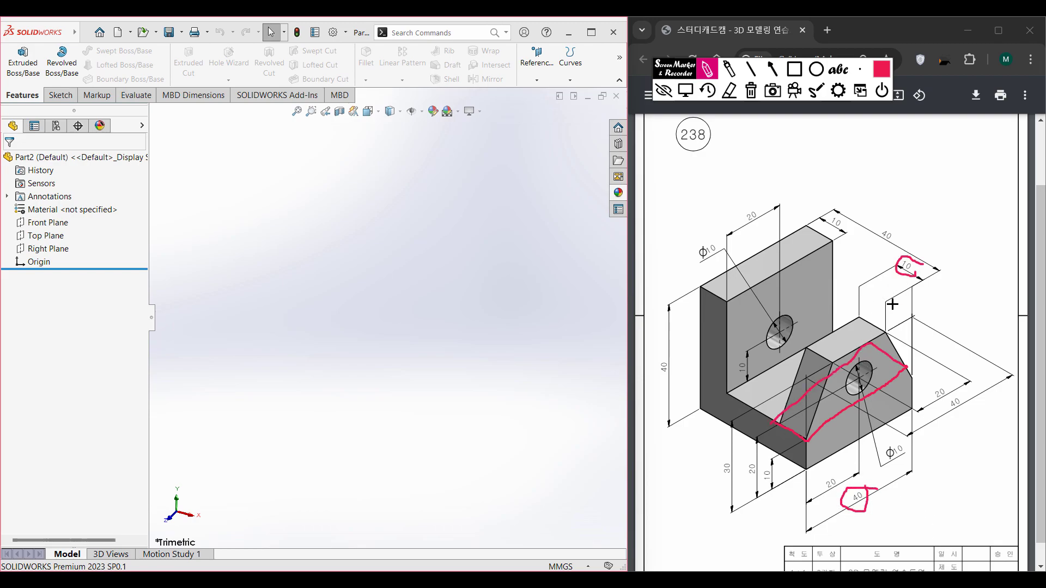
mouse_move(791, 433)
mouse_down()
mouse_move(792, 371)
mouse_move(795, 381)
mouse_up()
mouse_move(742, 462)
mouse_down()
mouse_move(718, 457)
mouse_move(744, 473)
mouse_move(739, 459)
mouse_move(775, 463)
mouse_up()
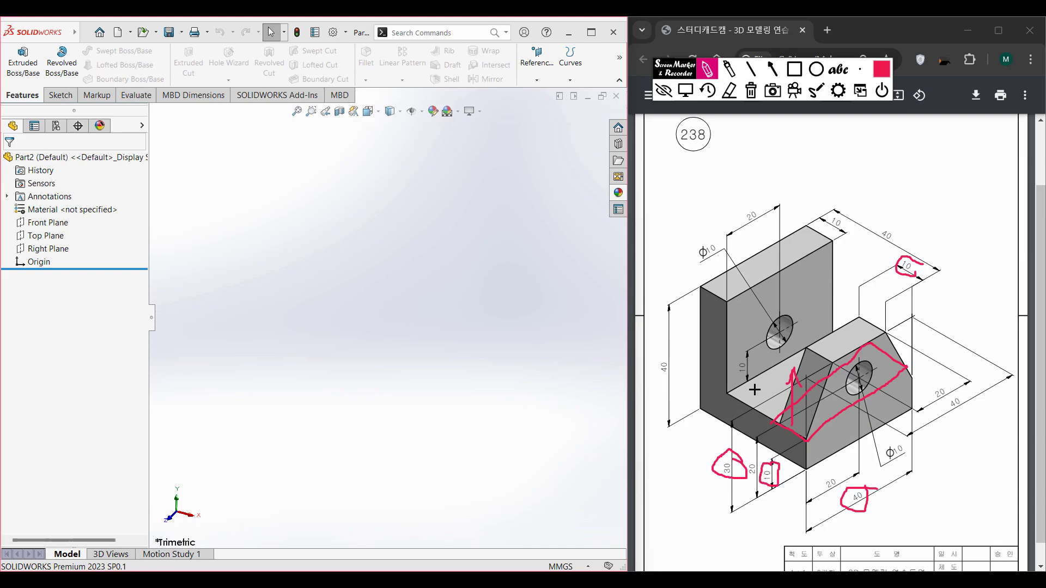
mouse_move(759, 390)
mouse_down()
mouse_move(763, 406)
mouse_move(778, 406)
mouse_move(772, 387)
mouse_up()
click(750, 91)
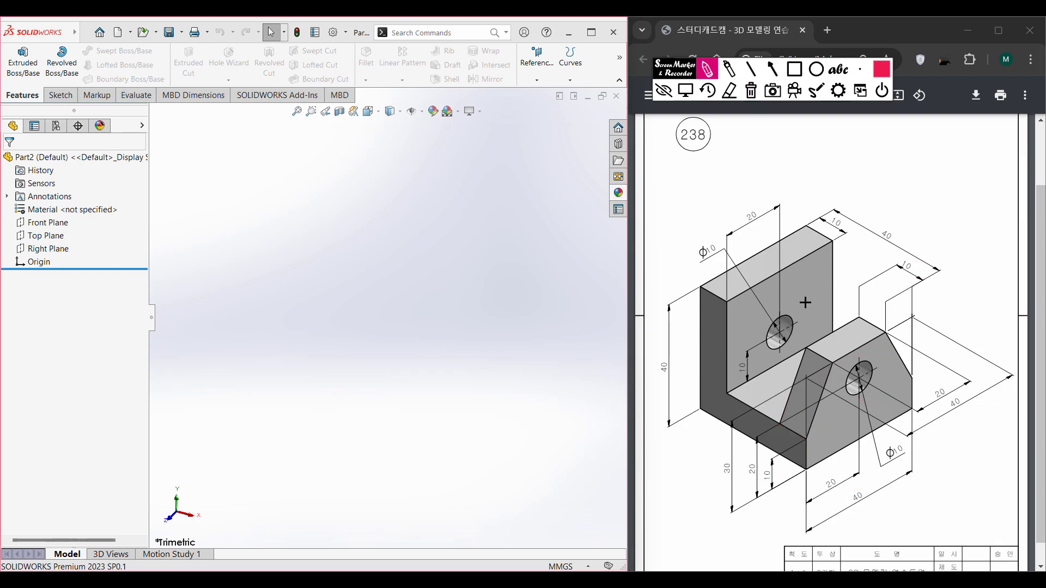
Mark the two triangular corner cuts of the front block and their related dimensions on the drawing, and clear the marks.
mouse_move(810, 427)
mouse_down()
mouse_move(829, 378)
mouse_move(811, 371)
mouse_move(792, 383)
mouse_move(805, 437)
mouse_up()
mouse_move(916, 377)
mouse_down()
mouse_move(890, 359)
mouse_move(902, 322)
mouse_move(920, 382)
mouse_up()
mouse_move(898, 322)
mouse_down()
mouse_move(889, 331)
mouse_move(905, 319)
mouse_up()
drag(807, 365, 794, 380)
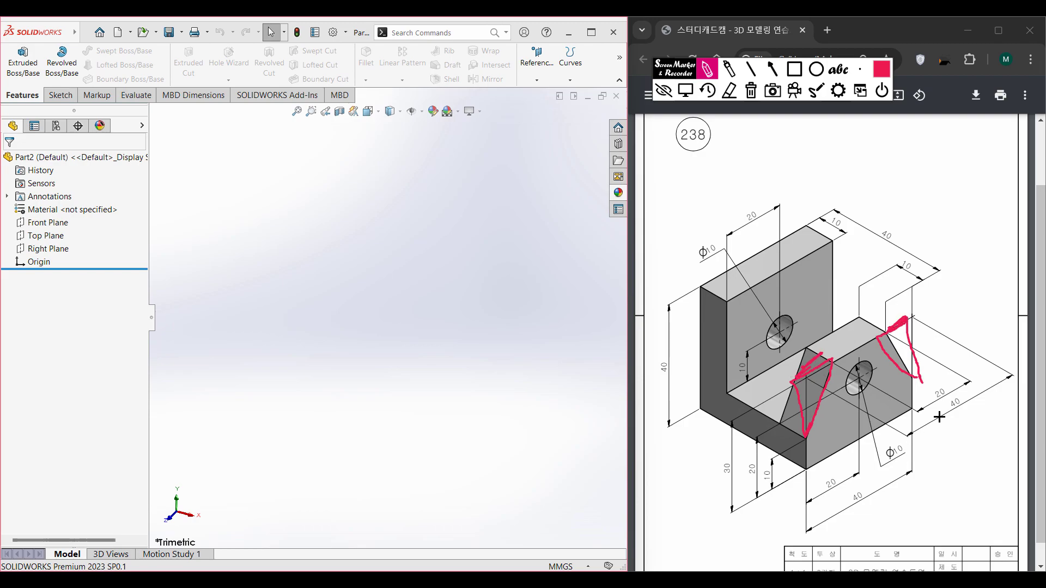
mouse_move(963, 393)
mouse_down()
mouse_move(945, 406)
mouse_move(967, 396)
mouse_move(935, 380)
mouse_up()
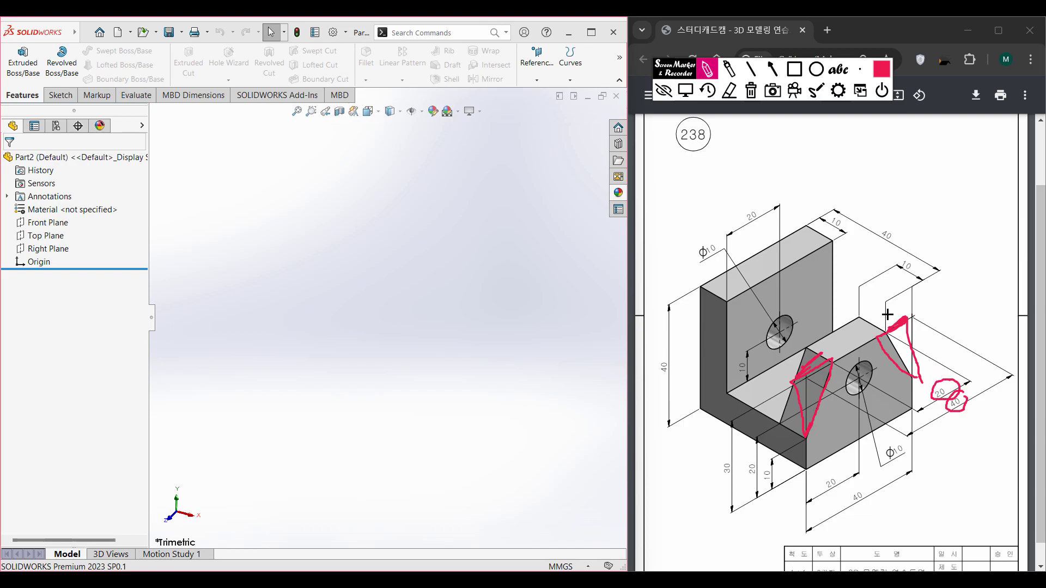
mouse_move(906, 314)
mouse_down()
mouse_move(898, 305)
mouse_move(902, 318)
mouse_up()
drag(787, 353, 812, 355)
drag(759, 480, 777, 463)
mouse_move(805, 394)
mouse_down()
mouse_move(772, 370)
mouse_move(769, 394)
mouse_move(785, 366)
mouse_up()
mouse_move(910, 324)
mouse_down()
mouse_move(862, 298)
mouse_move(898, 289)
mouse_up()
click(751, 88)
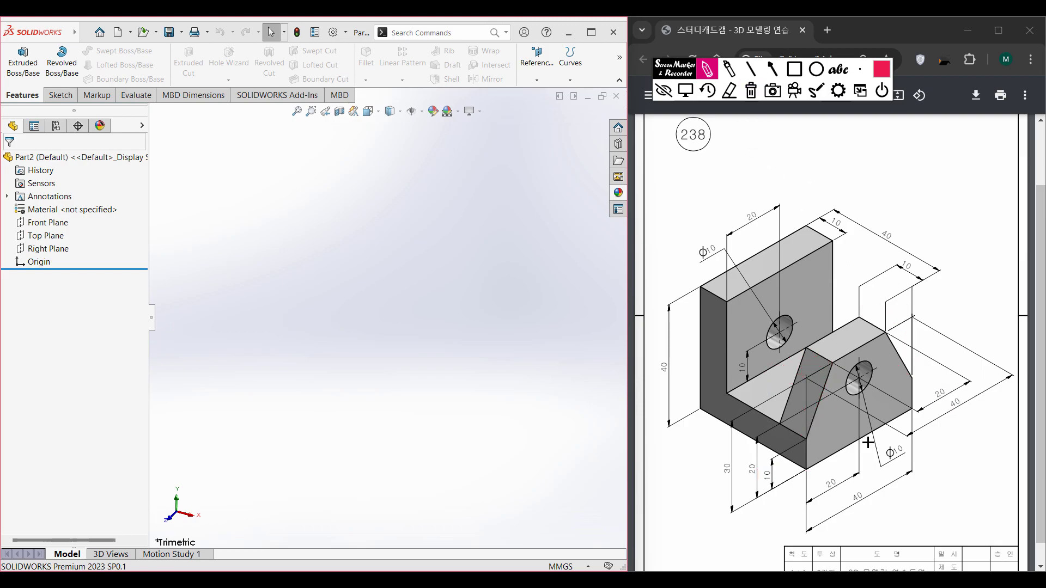
Mark the front and rear holes with their diameter and position dimensions on the drawing, clear the marks and leave marking mode.
mouse_move(863, 364)
mouse_down()
mouse_move(844, 389)
mouse_move(877, 384)
mouse_move(878, 370)
mouse_move(866, 427)
mouse_up()
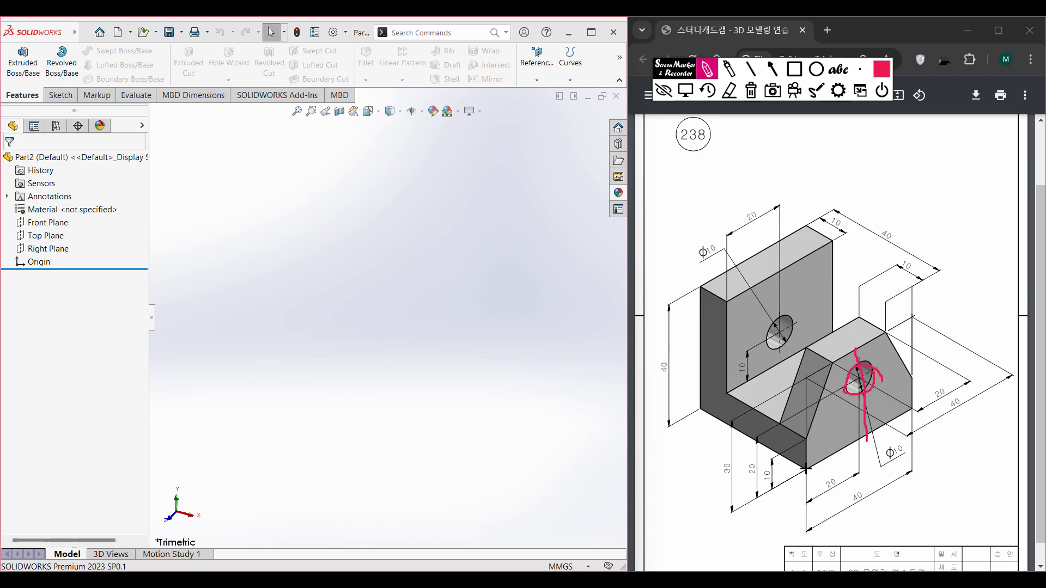
mouse_move(759, 458)
mouse_down()
mouse_move(740, 480)
mouse_move(757, 459)
mouse_up()
mouse_move(908, 447)
mouse_down()
mouse_move(878, 462)
mouse_move(908, 434)
mouse_up()
mouse_move(863, 385)
mouse_down()
mouse_move(767, 306)
mouse_move(768, 323)
mouse_up()
drag(840, 389, 836, 390)
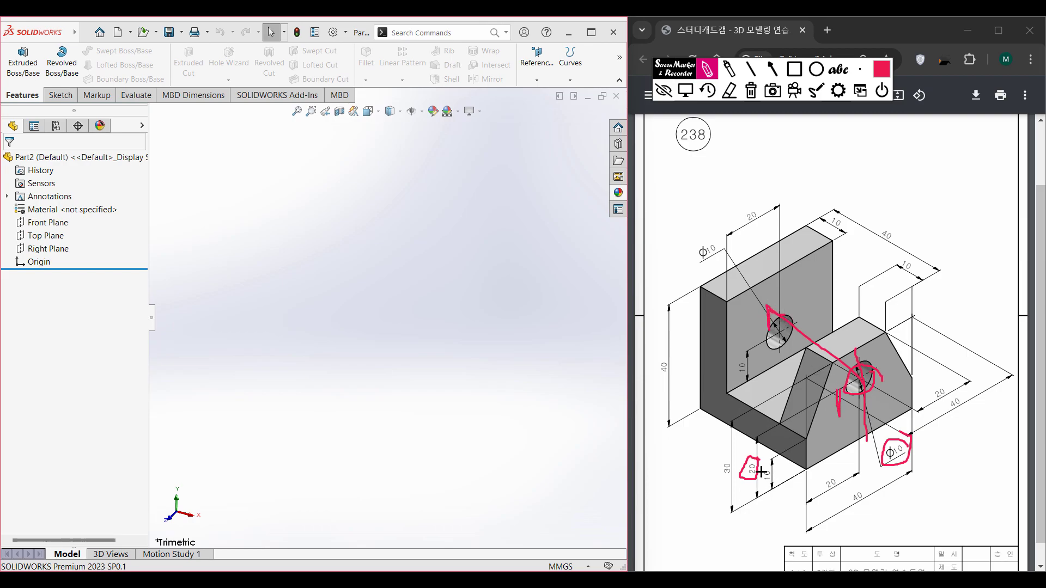
mouse_move(771, 467)
mouse_down()
mouse_move(763, 483)
mouse_move(779, 464)
mouse_up()
mouse_move(793, 420)
mouse_down()
mouse_move(797, 435)
mouse_move(793, 420)
mouse_up()
drag(750, 349, 754, 375)
click(750, 91)
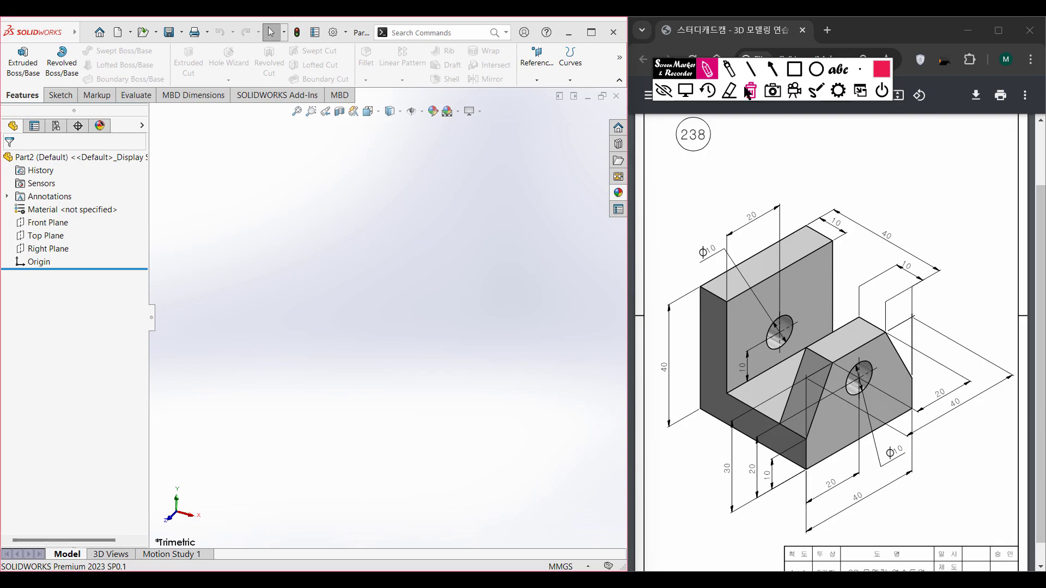
click(685, 92)
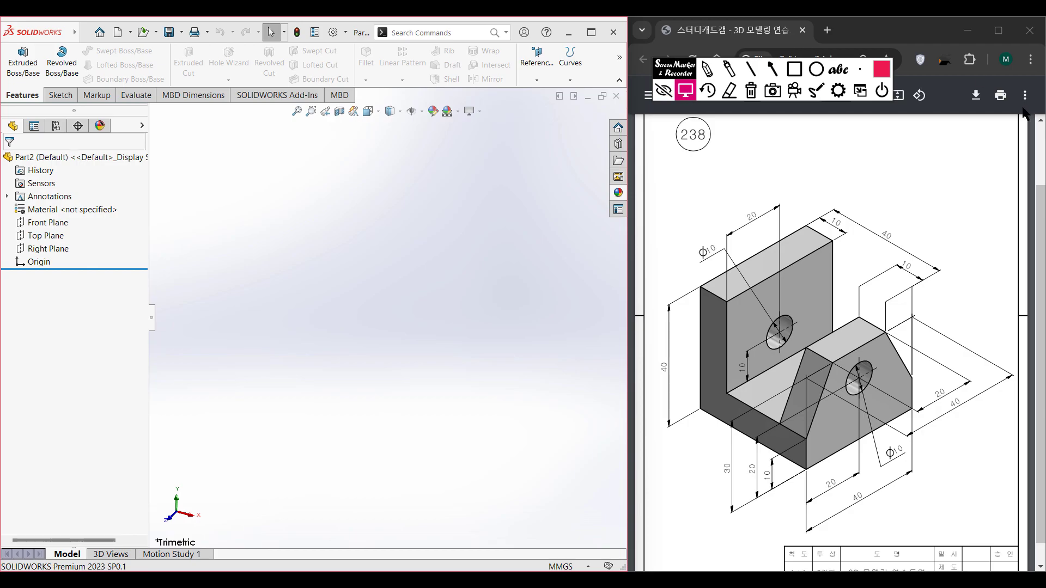
Sketch a 40 by 40 mm center rectangle on the Top Plane, centred on the origin.
click(37, 237)
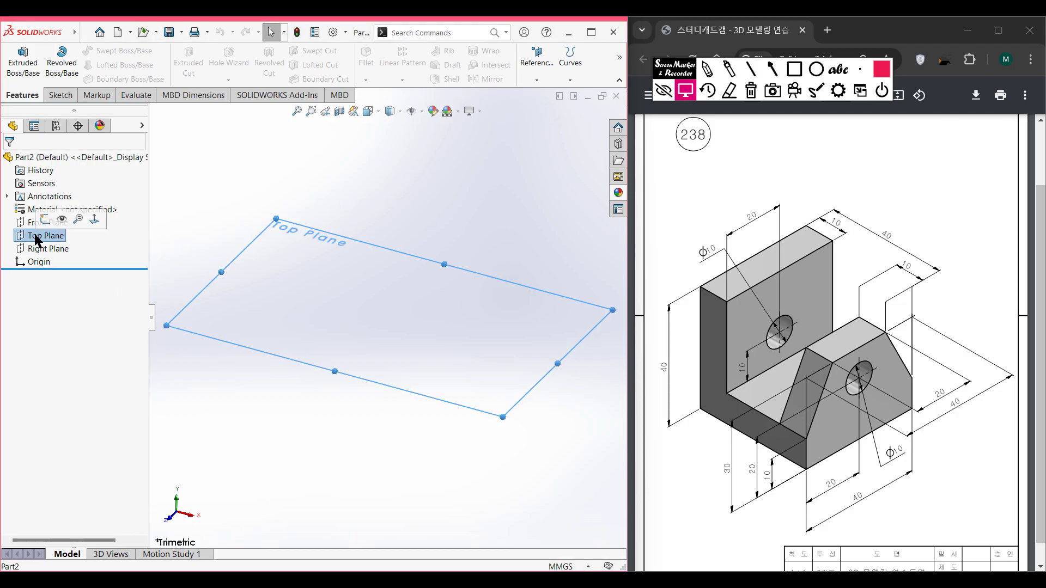
right_click(34, 235)
click(46, 219)
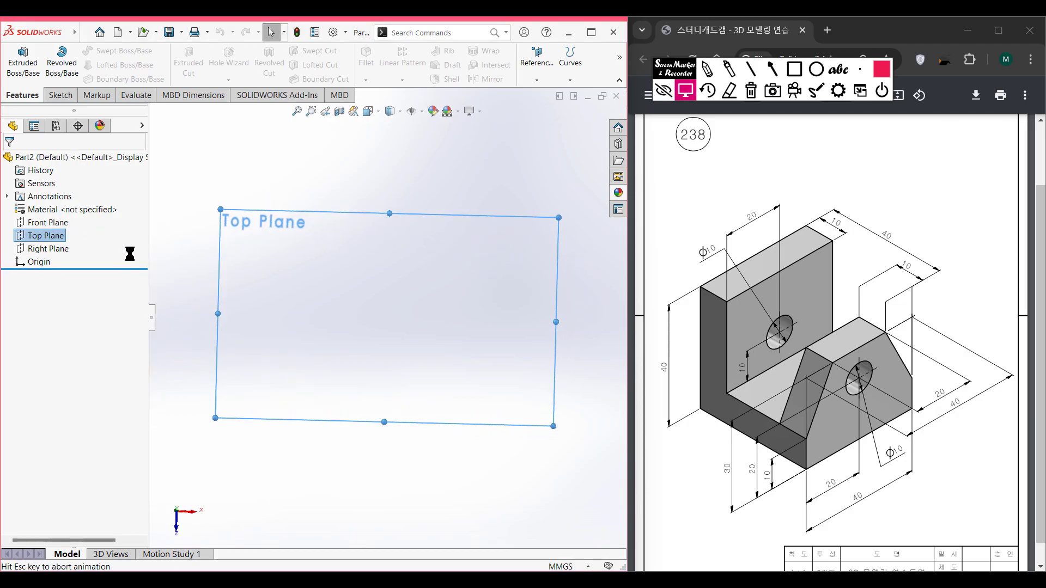
click(113, 65)
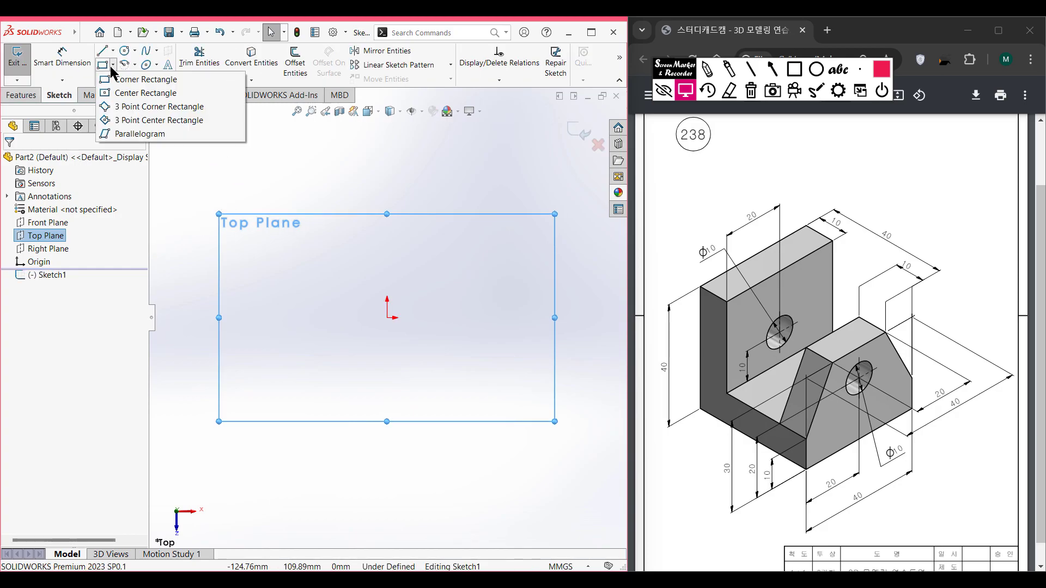
click(122, 93)
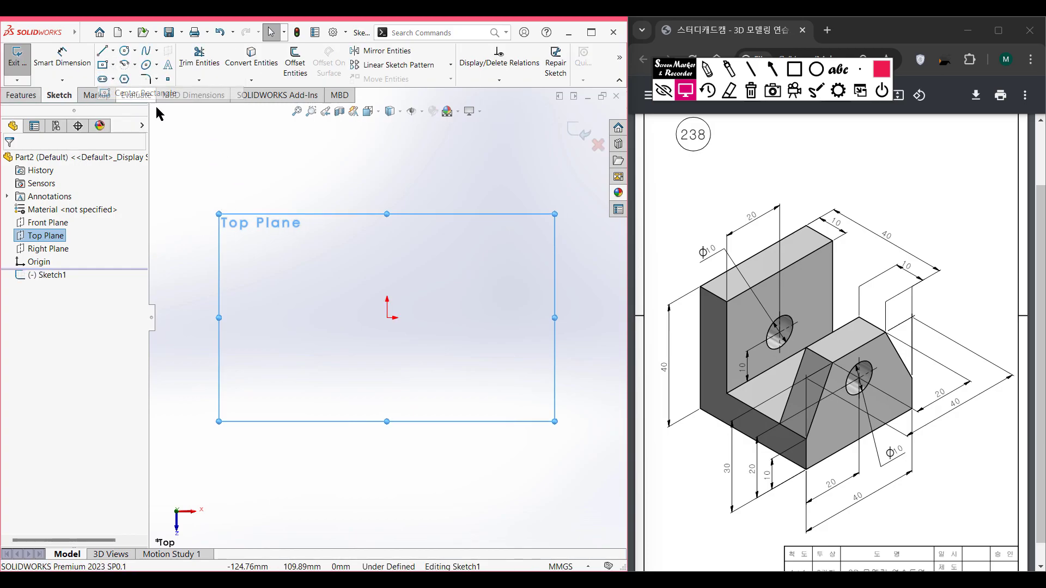
click(387, 317)
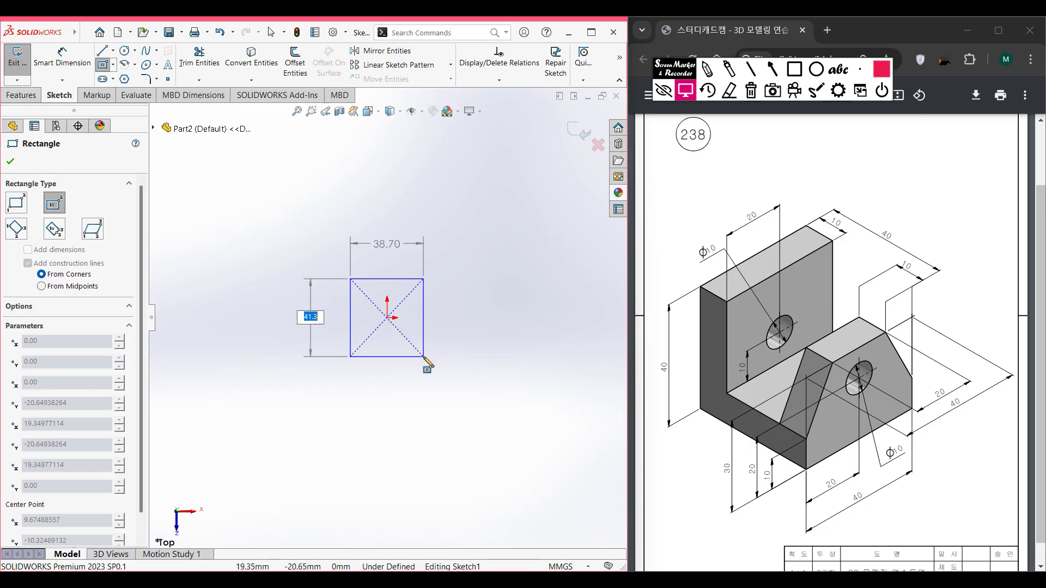
text(40)
key(Tab)
text(40)
key(Return)
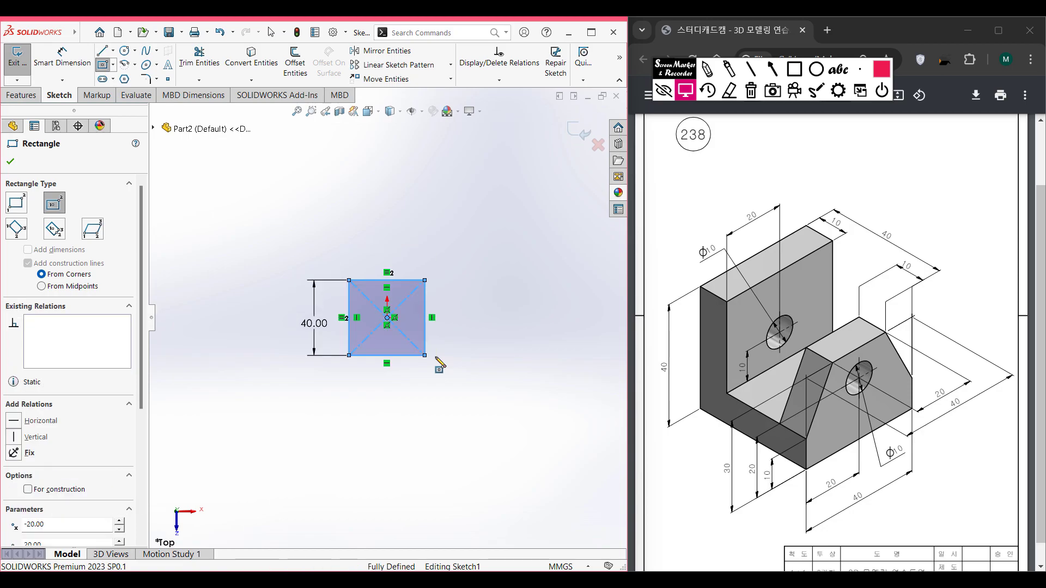
Extrude the square sketch 10 mm upward as a blind boss to form the base plate.
key(ctrl+7)
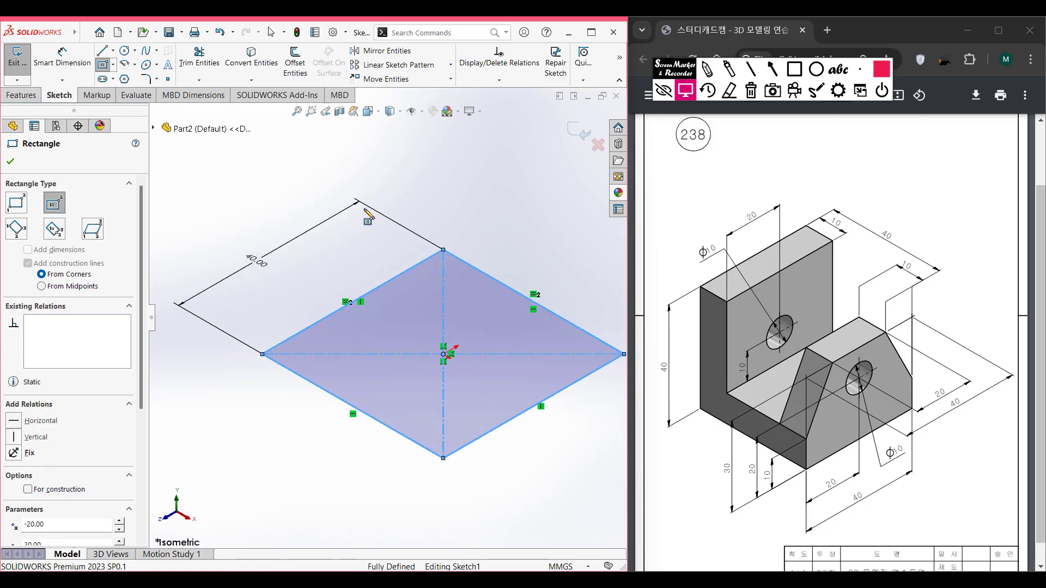
click(30, 97)
click(21, 61)
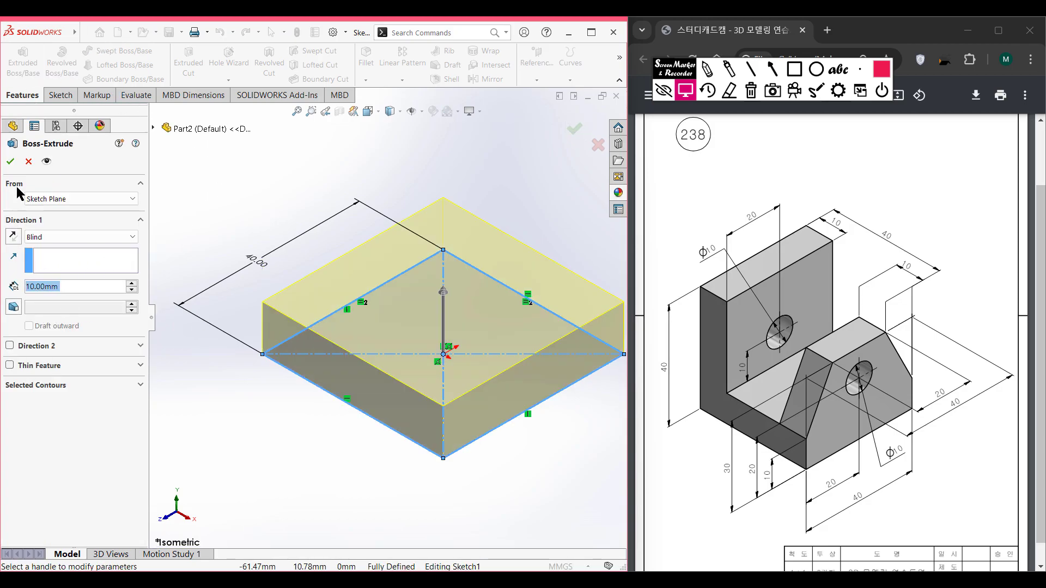
click(10, 161)
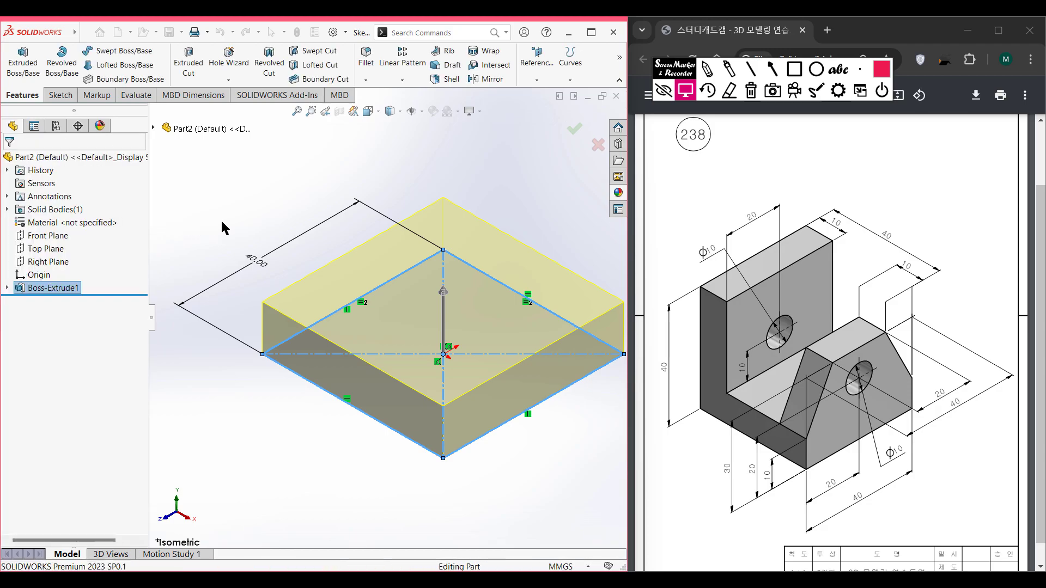
click(214, 209)
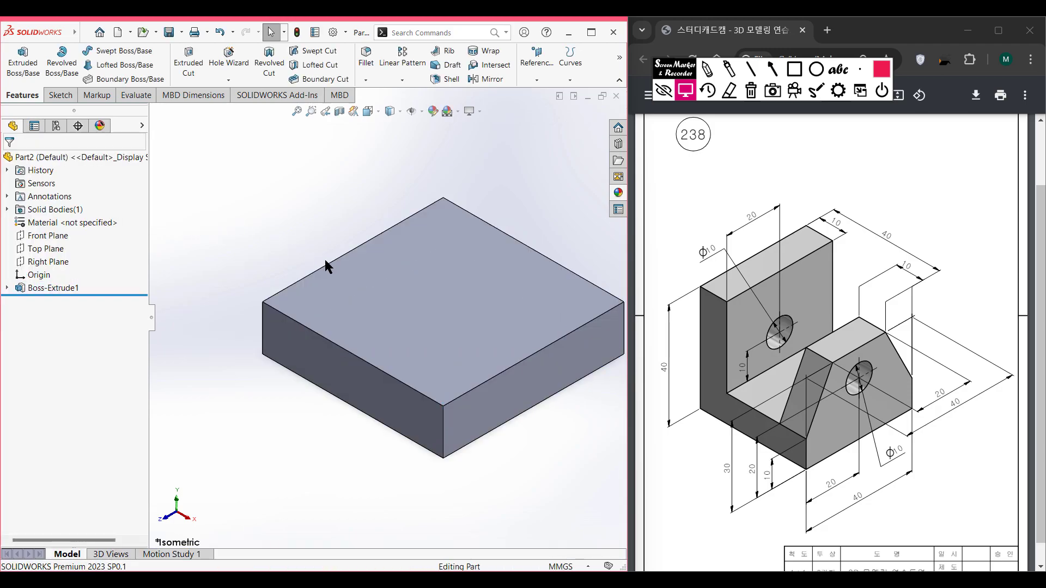
Sketch a corner rectangle 10 mm wide and 40 mm long on the base plate's top face, along its full left edge.
click(350, 291)
right_click(380, 300)
click(404, 288)
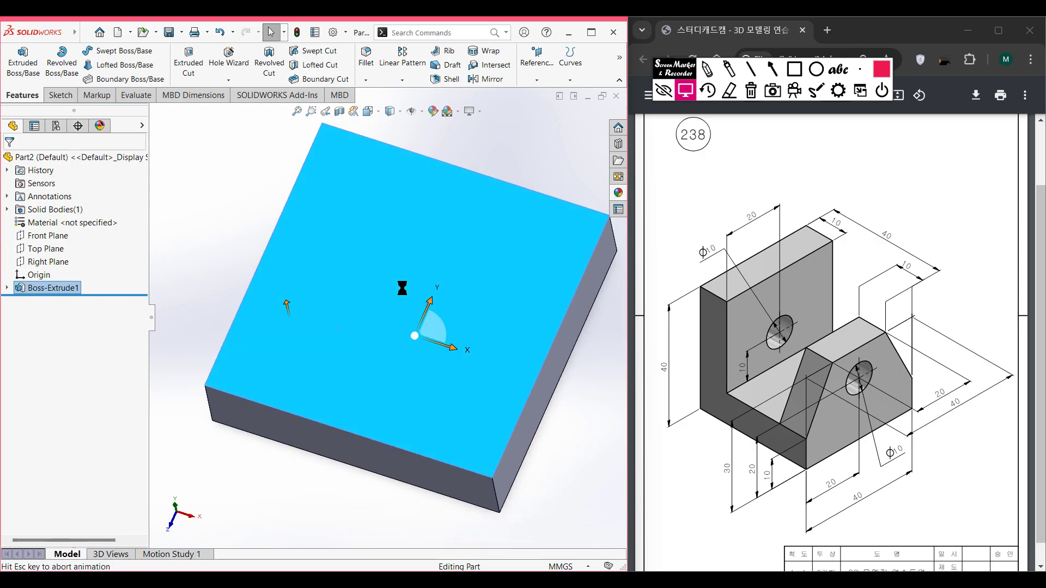
click(172, 198)
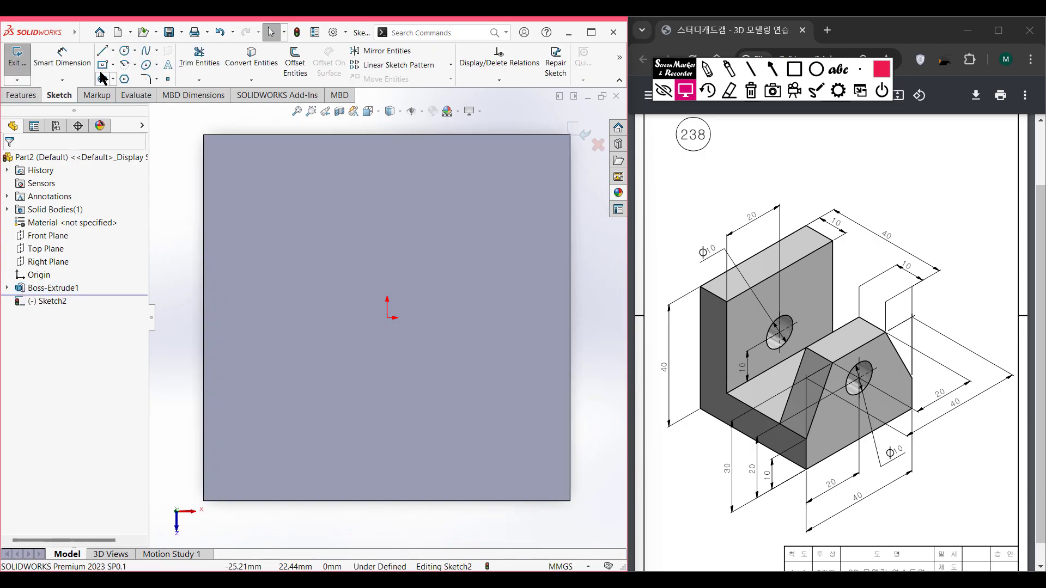
click(112, 63)
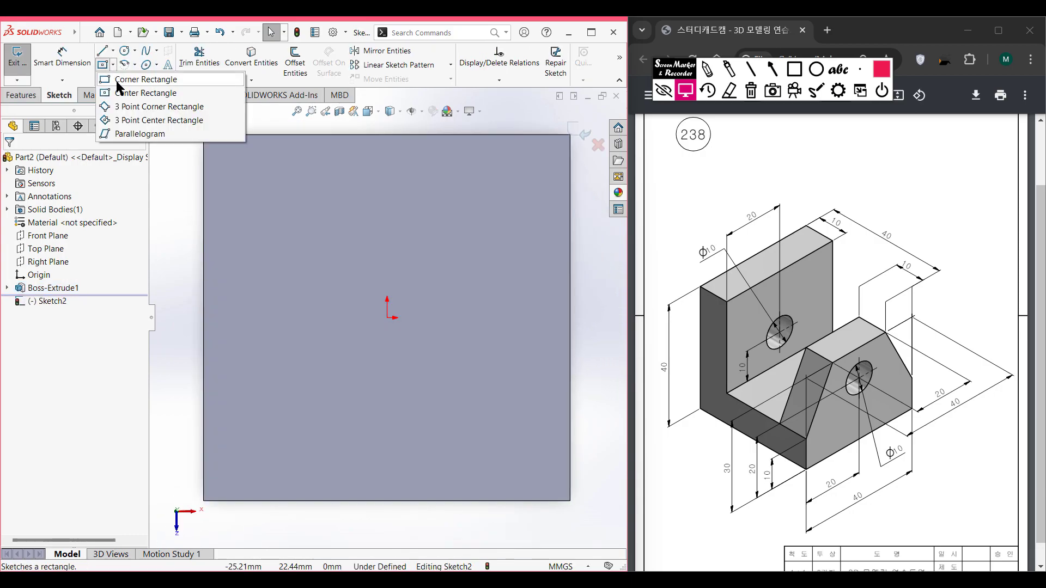
click(121, 84)
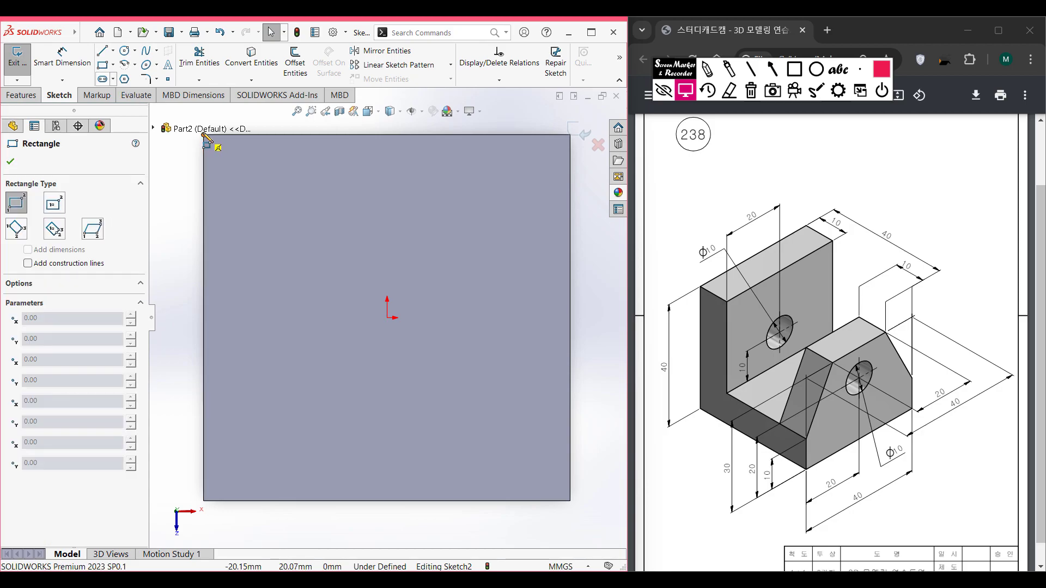
click(205, 135)
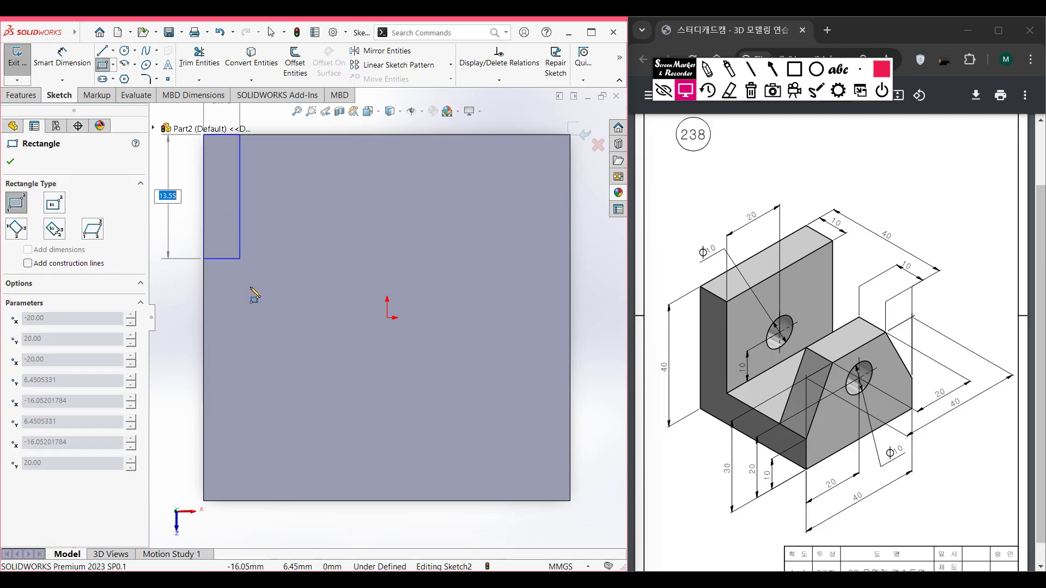
scroll(275, 376, down, 2)
scroll(275, 371, up, 4)
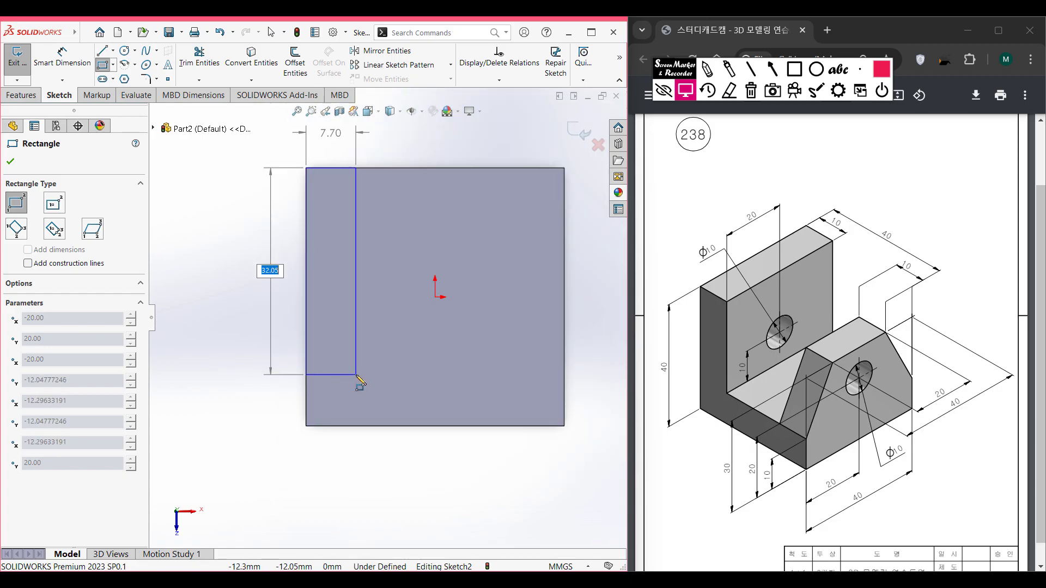
text(40)
key(Tab)
key(Return)
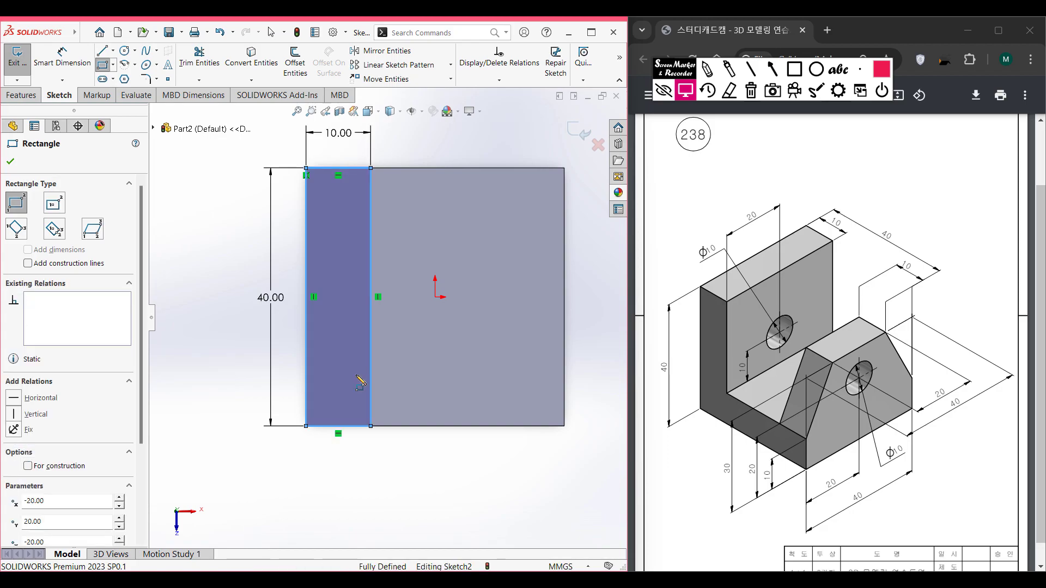
key(ctrl+7)
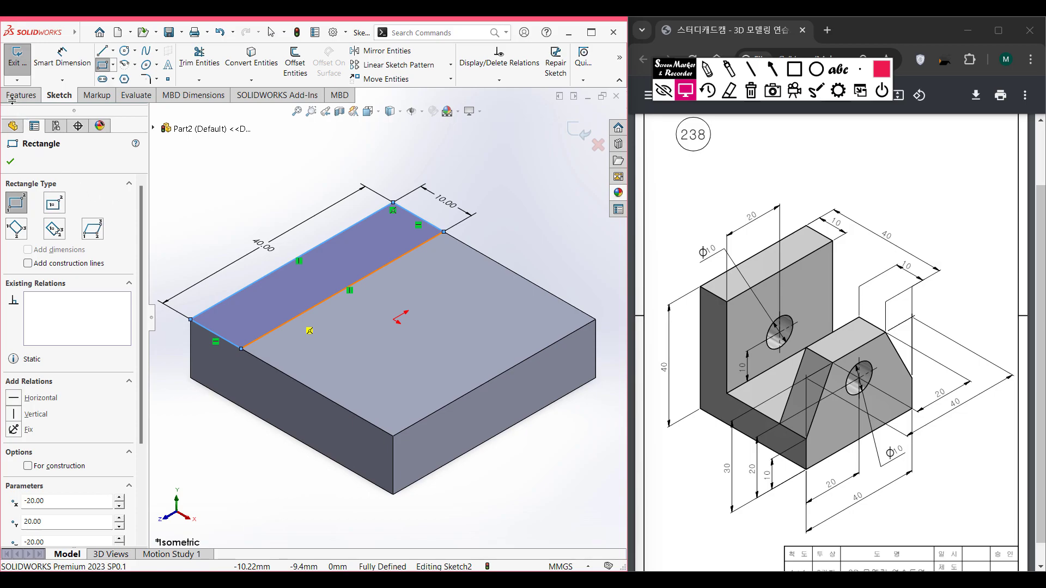
Extrude the strip sketch upward as a blind boss 40-10 (30 mm) deep to form the upright wall.
click(13, 97)
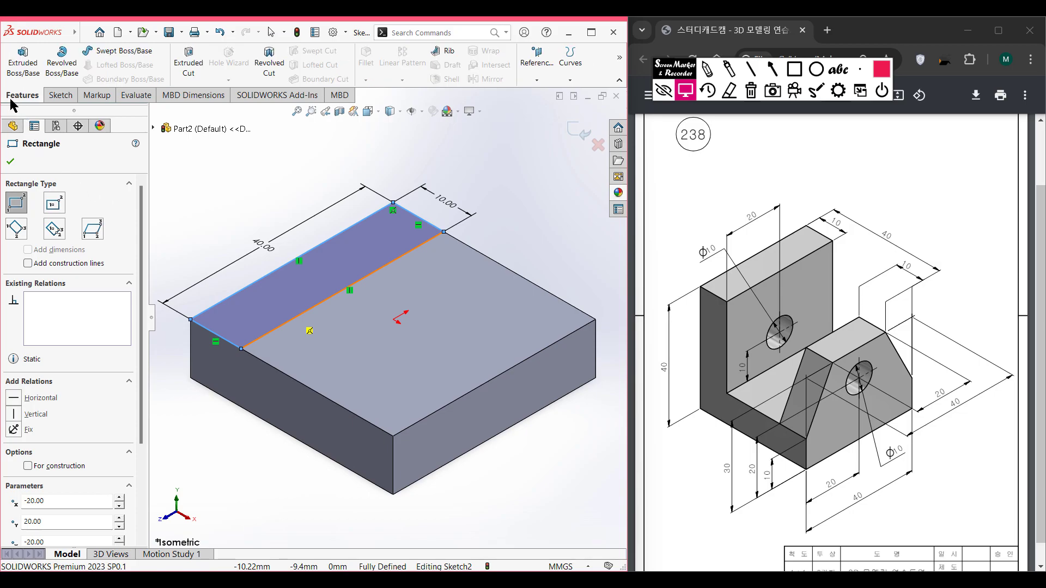
click(24, 70)
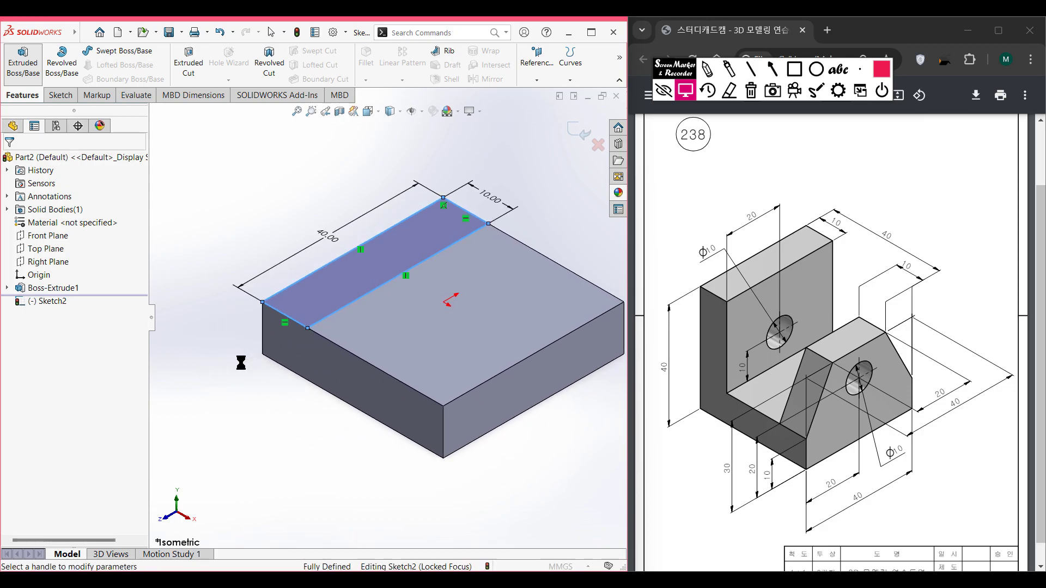
text(40-10)
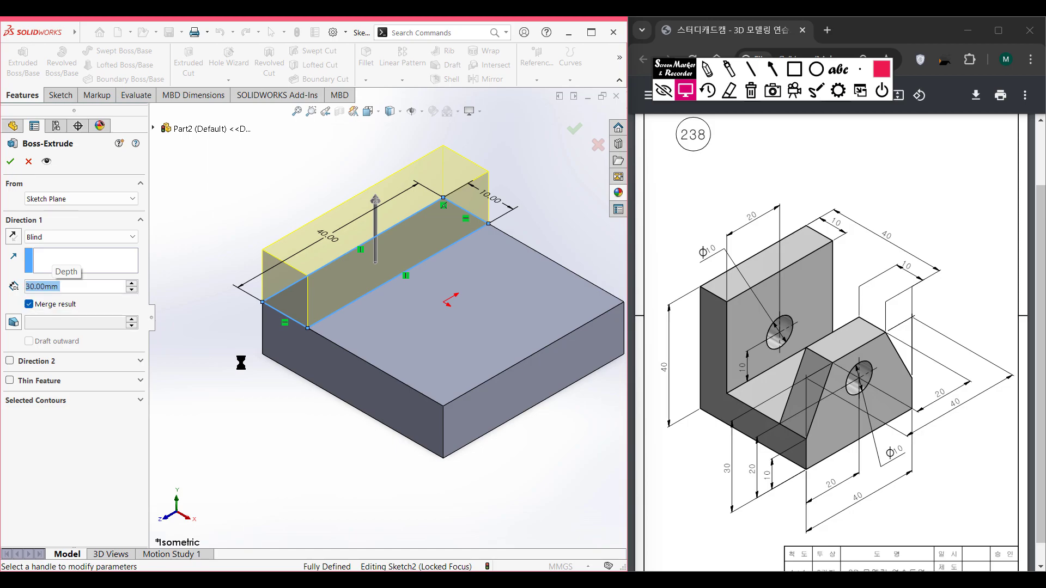
key(Return)
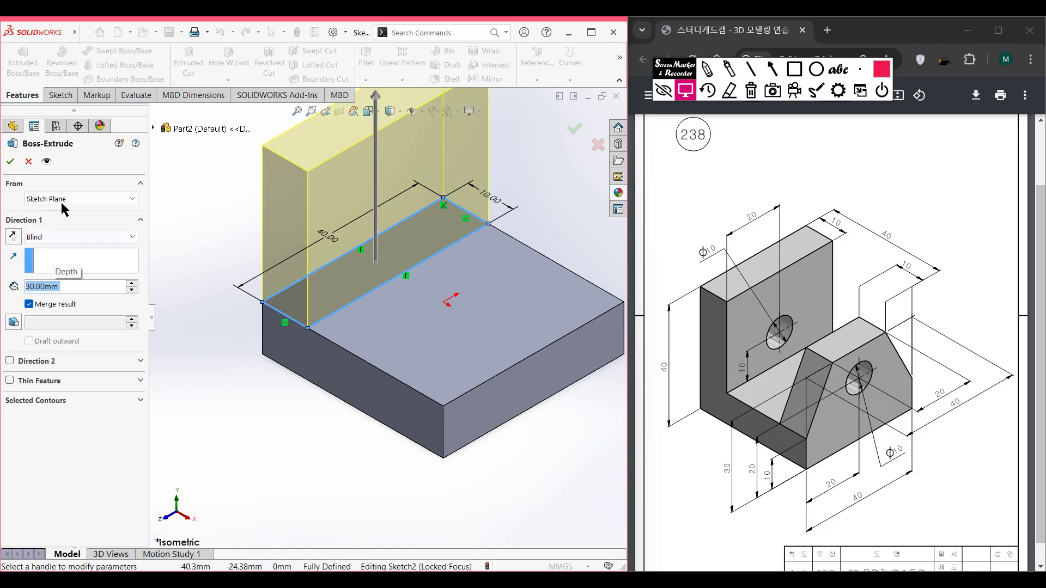
click(12, 159)
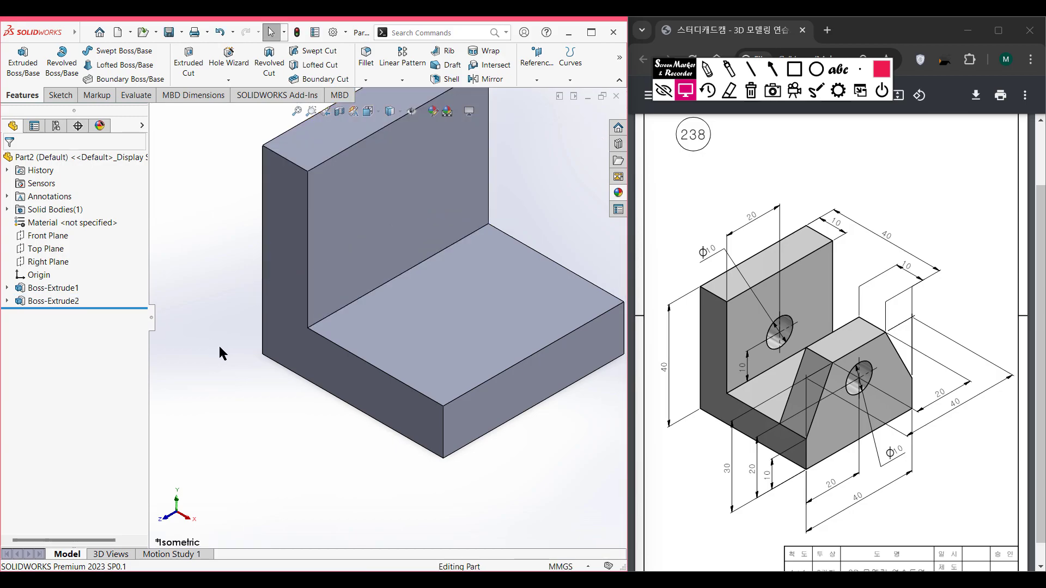
key(f)
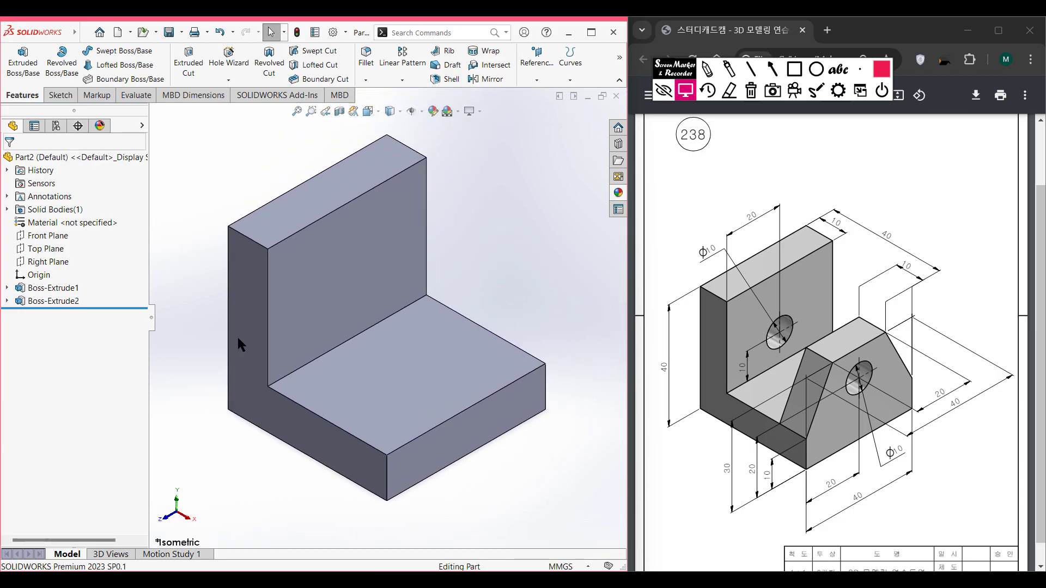
Sketch a corner rectangle 10 mm wide and 40 mm long on the base plate's top face, along the edge opposite the upright wall.
click(362, 381)
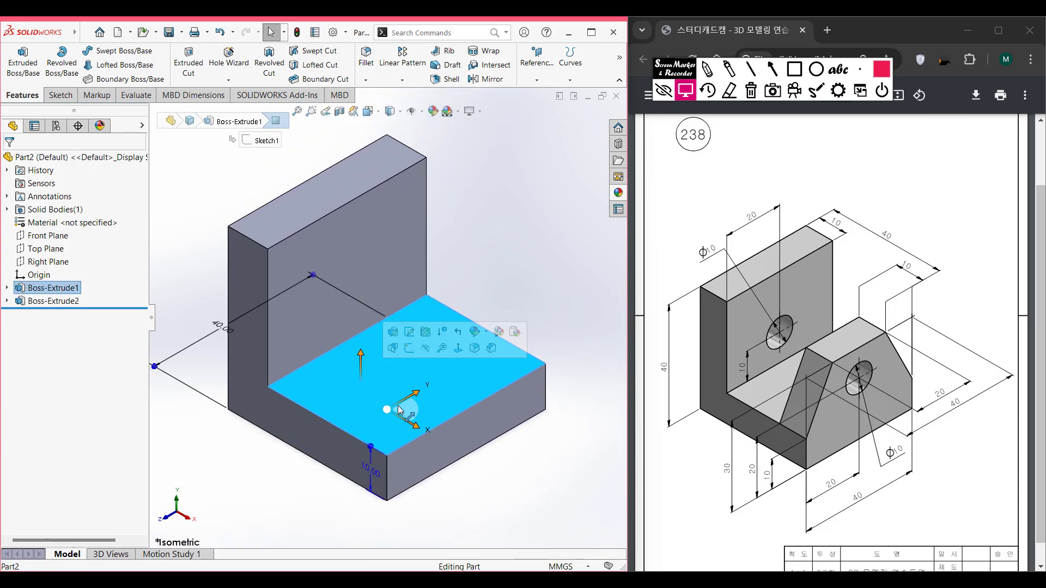
right_click(458, 388)
click(485, 333)
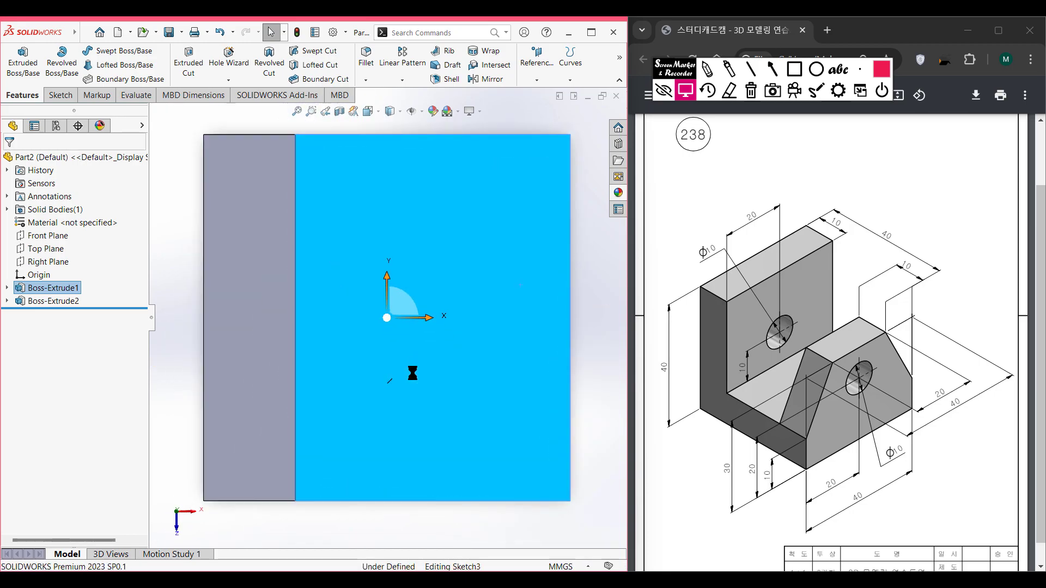
scroll(465, 354, up, 4)
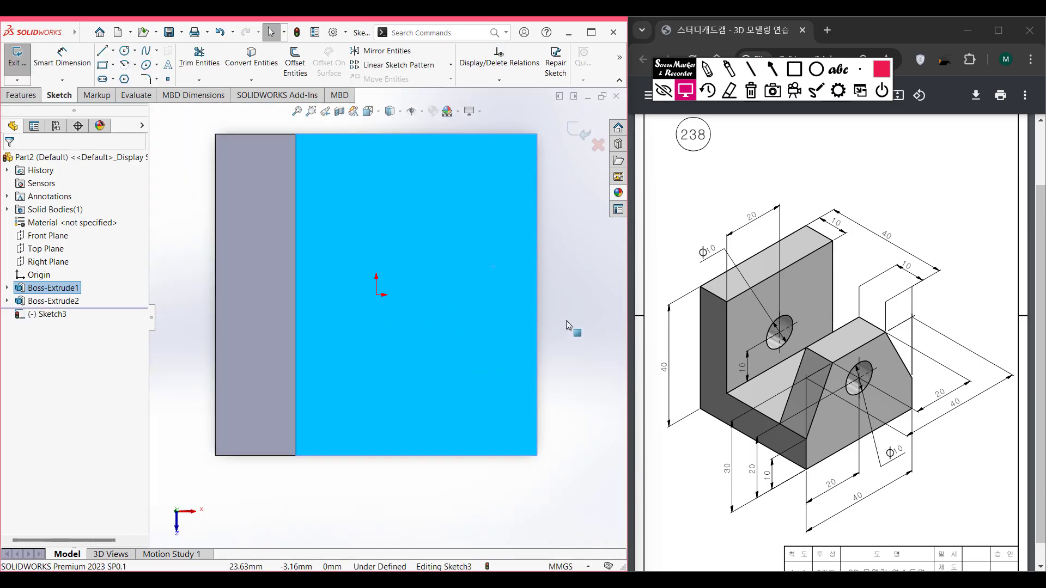
click(567, 320)
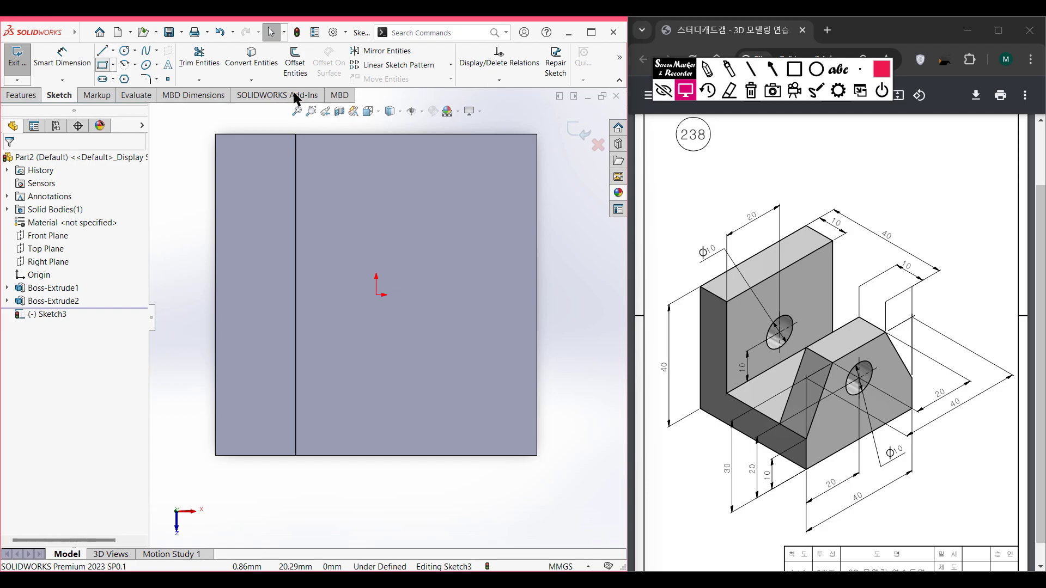
click(537, 135)
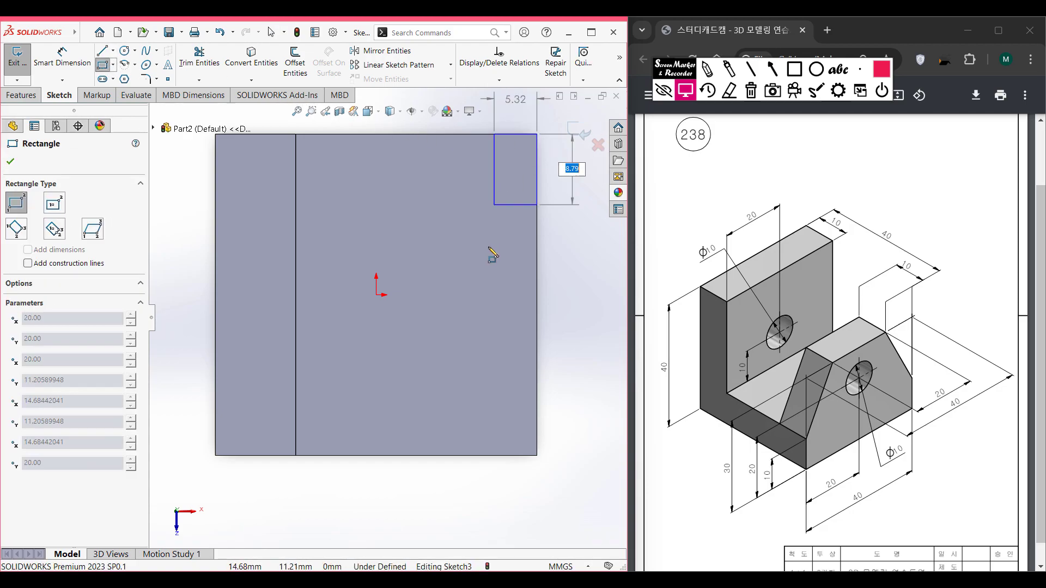
scroll(481, 294, up, 2)
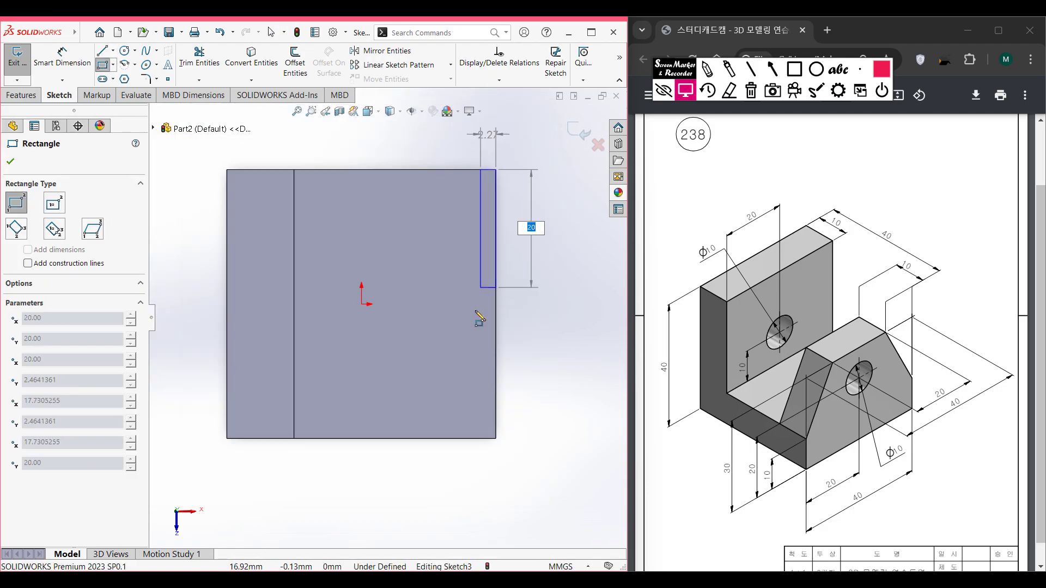
text(4)
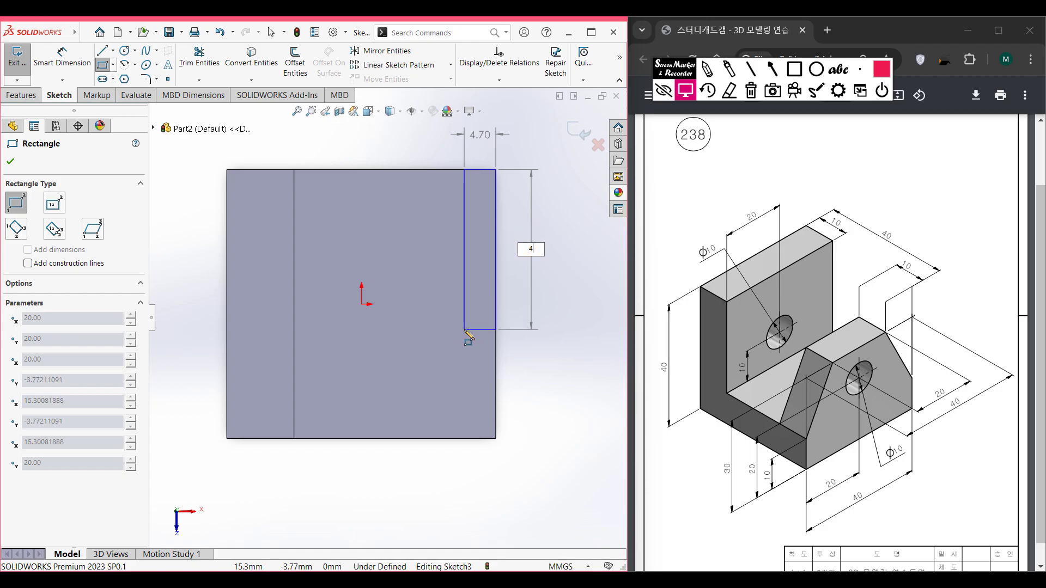
key(Tab)
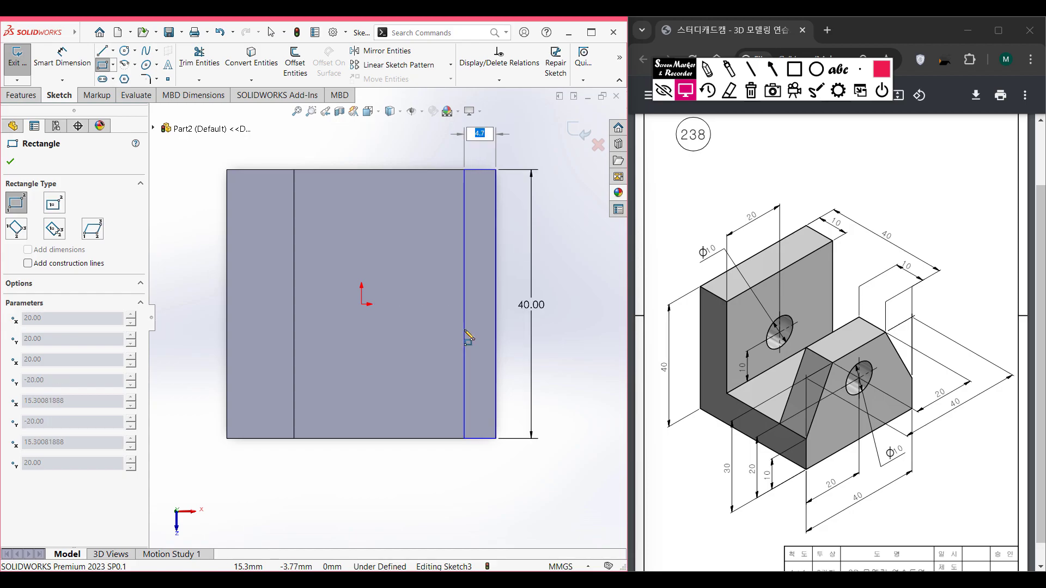
text(10)
key(Tab)
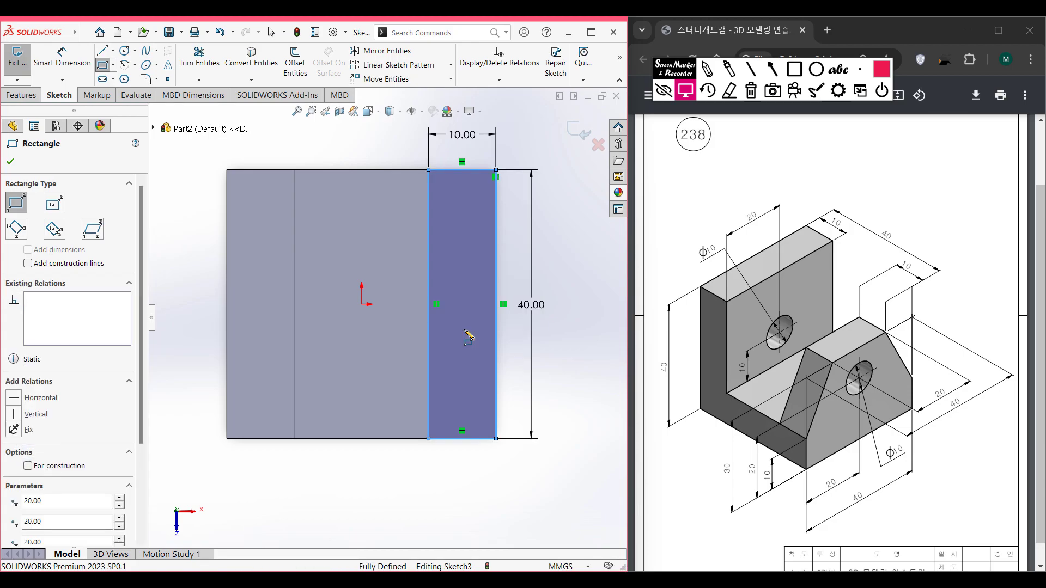
key(ctrl+7)
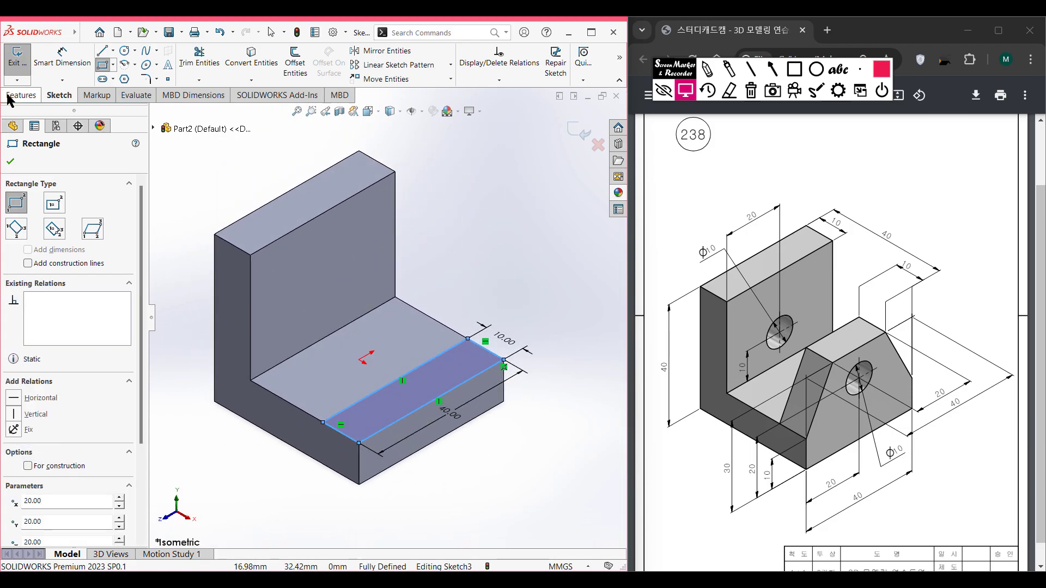
Extrude the new strip sketch upward as a blind boss 30-10 (20 mm) deep to form the front block.
click(13, 96)
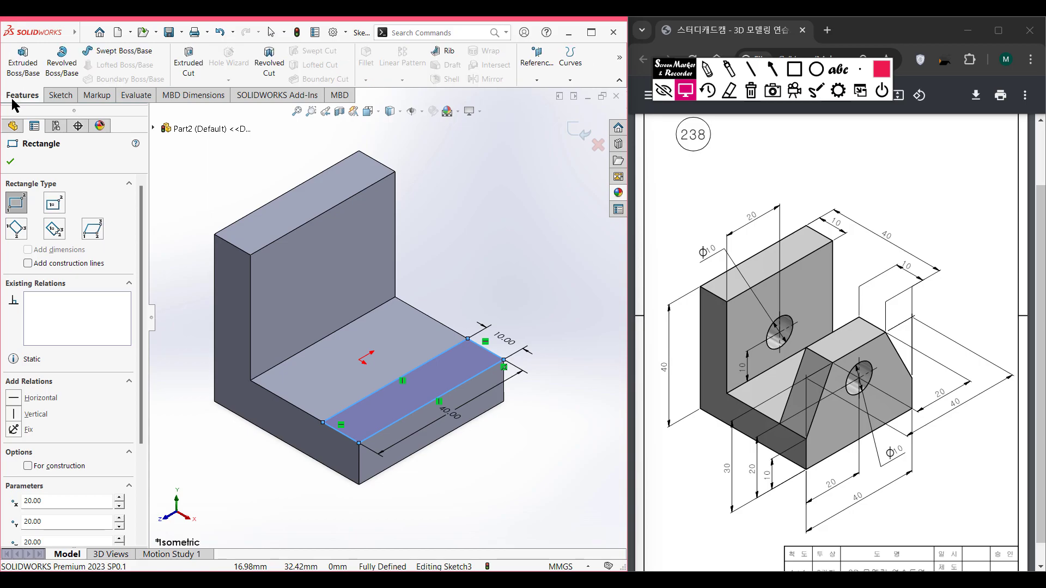
click(23, 65)
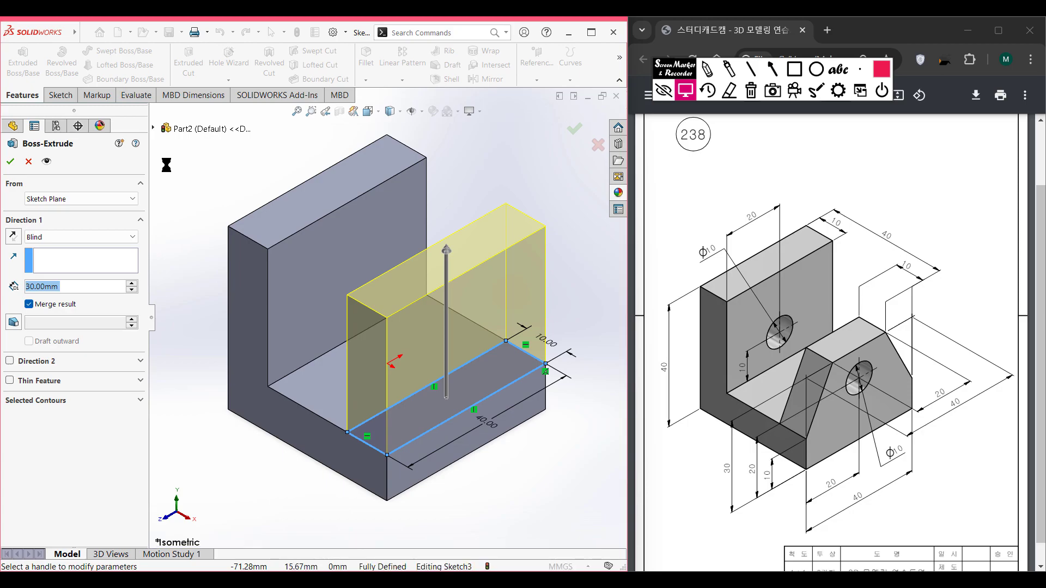
text(30-10)
key(Return)
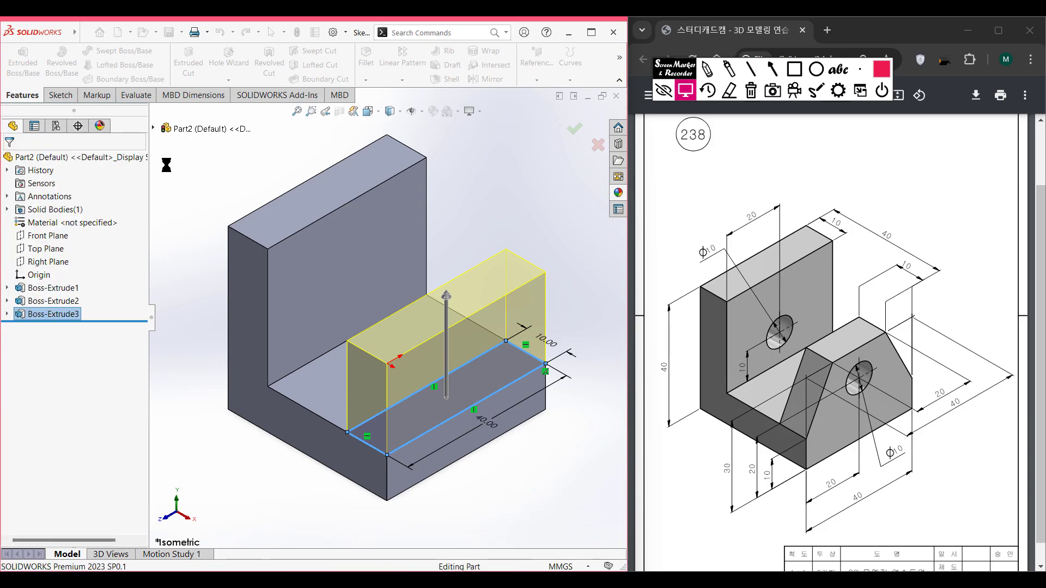
click(206, 185)
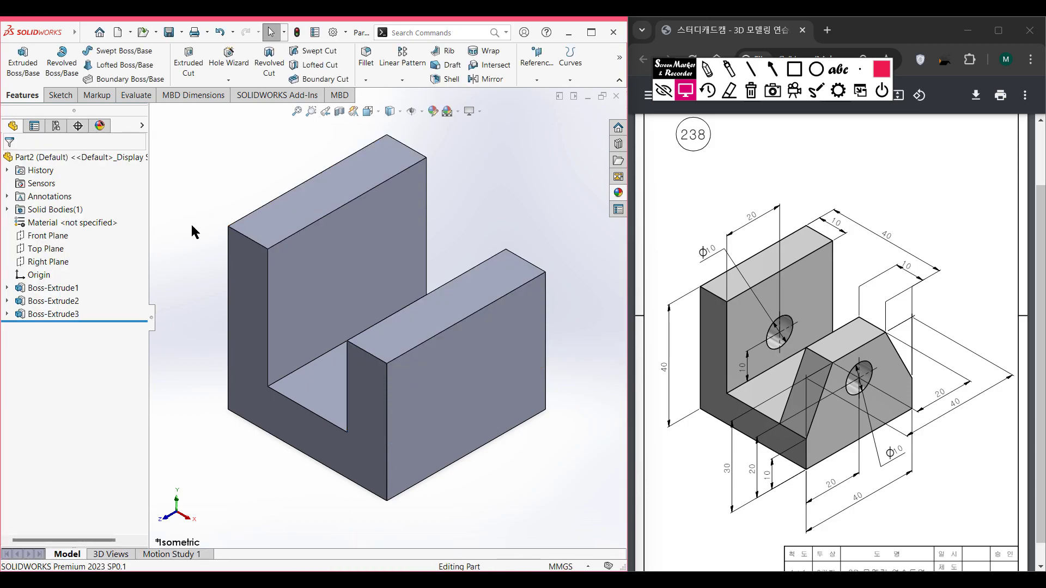
Open a new sketch on the front block's inner face, the one facing the upright wall.
middle_drag(192, 200, 419, 327)
click(425, 345)
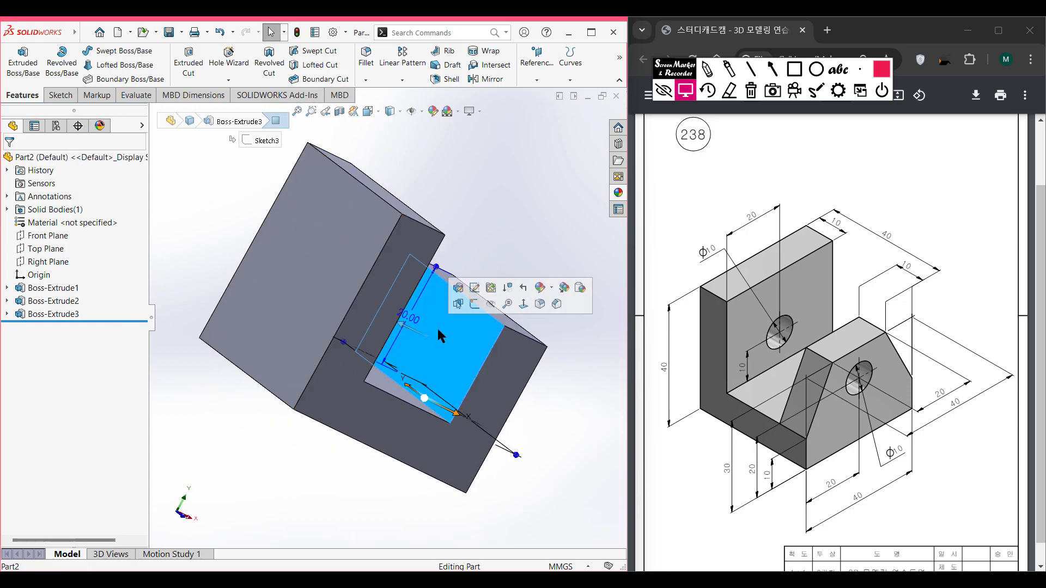
right_click(447, 333)
click(472, 320)
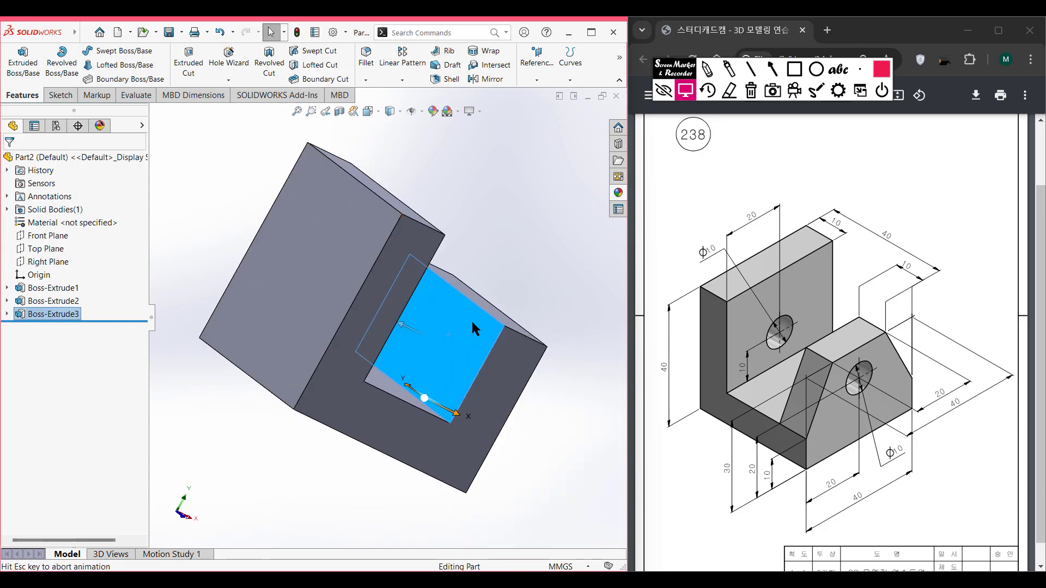
scroll(456, 318, down, 1)
scroll(462, 308, up, 4)
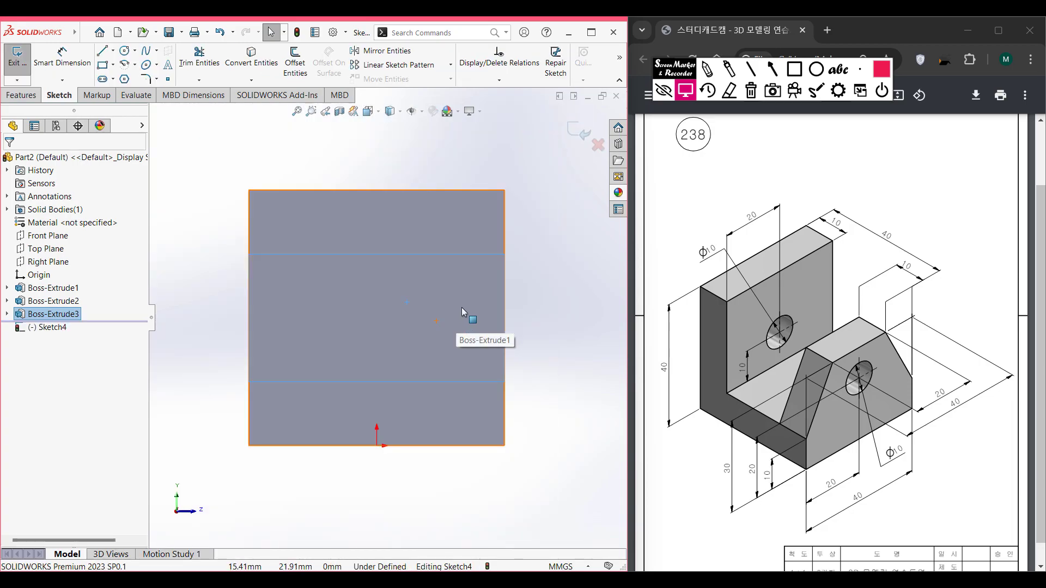
middle_drag(521, 326, 465, 376)
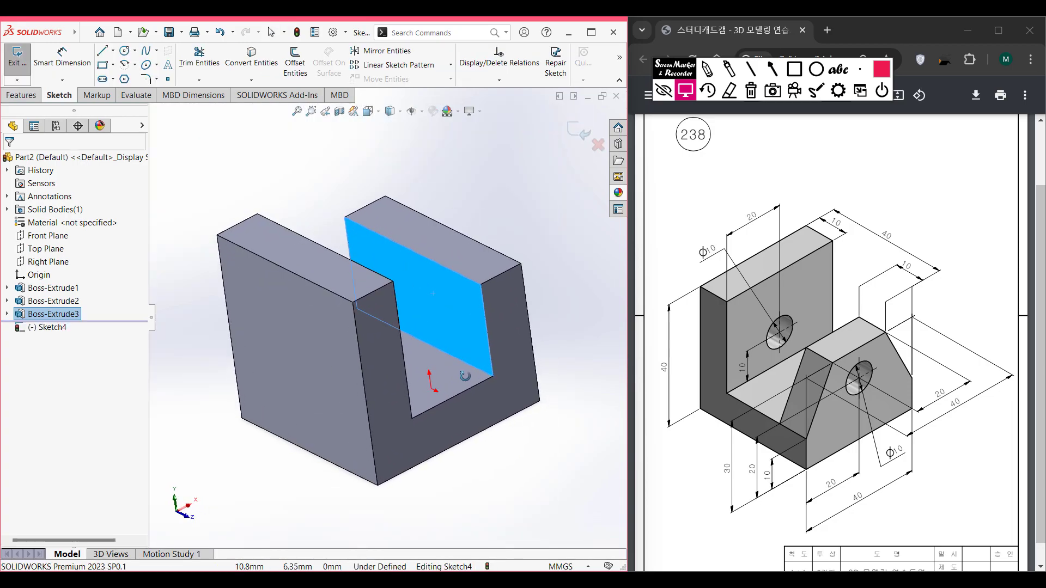
click(575, 371)
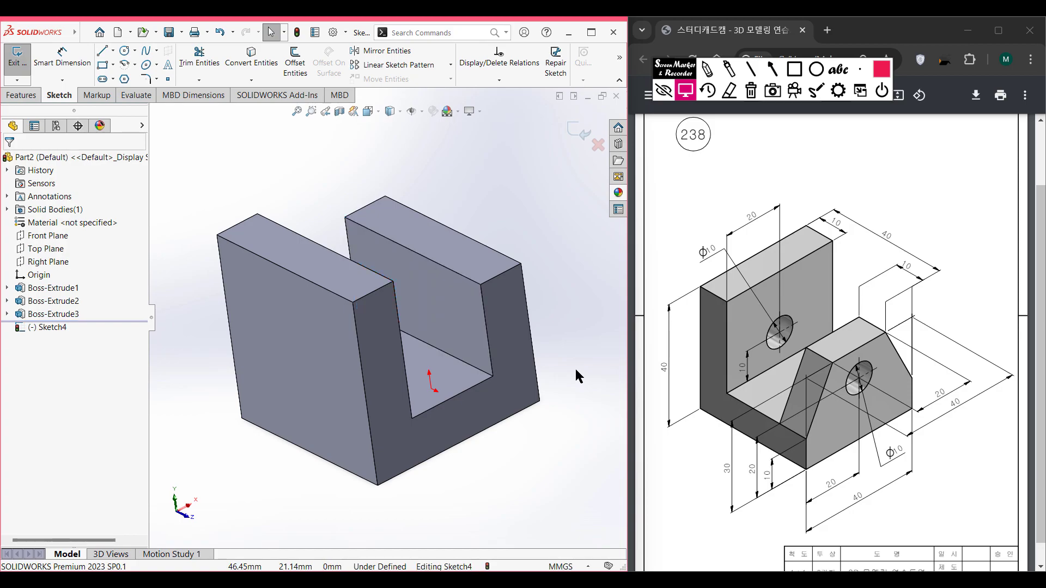
key(ctrl+8)
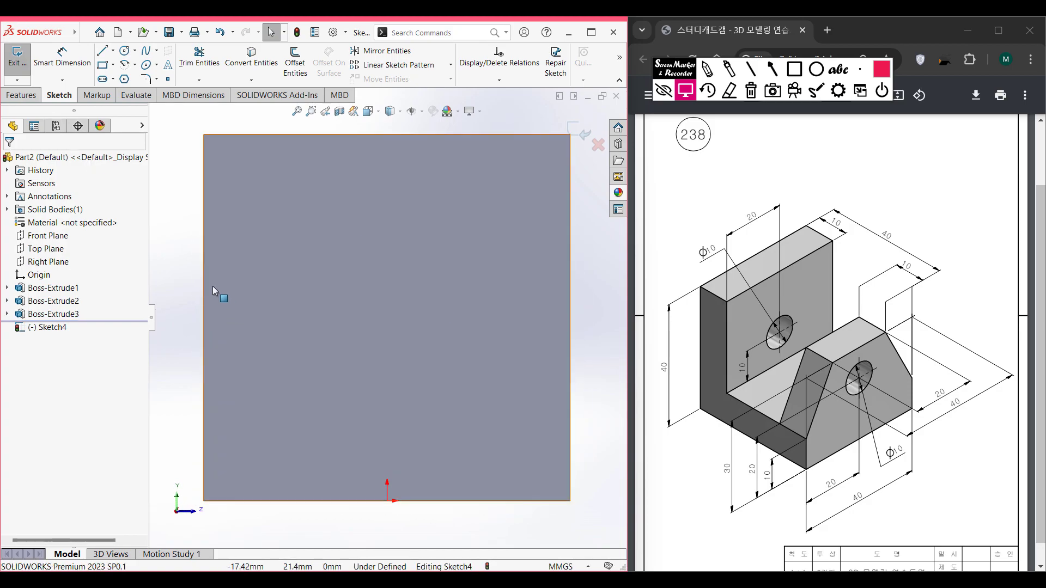
click(102, 54)
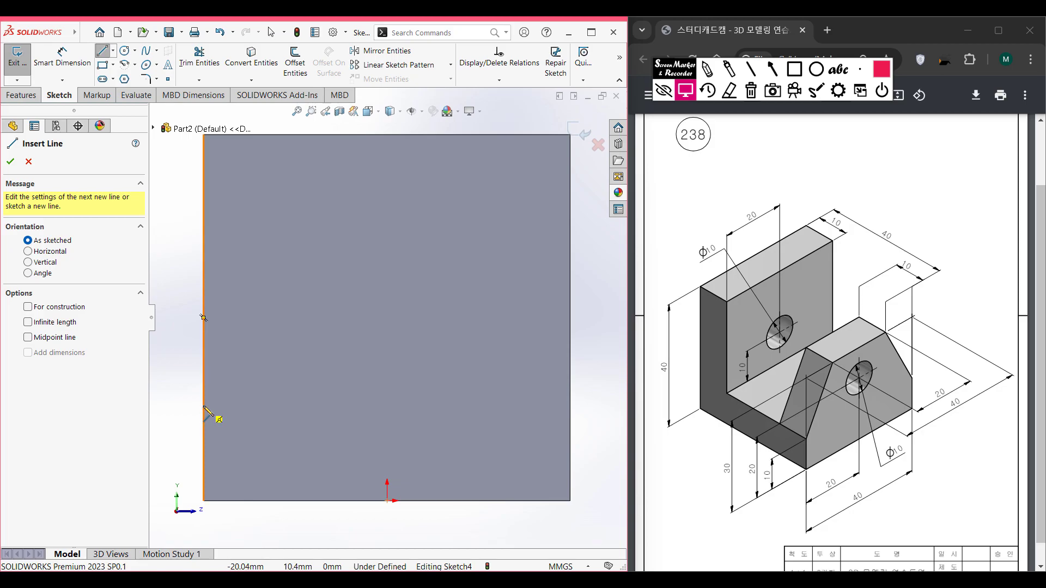
click(204, 409)
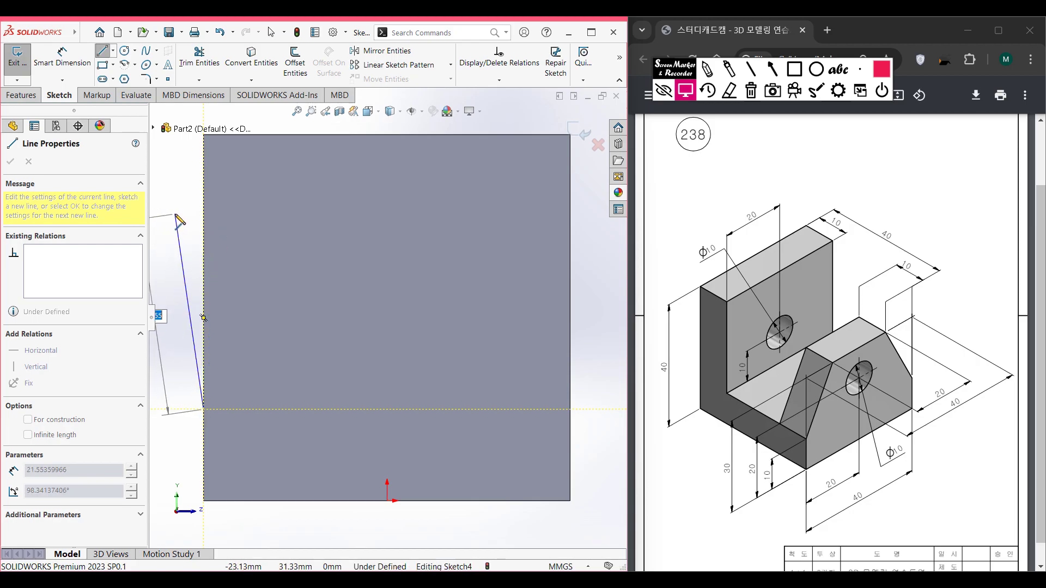
key(Escape)
key(Escape)
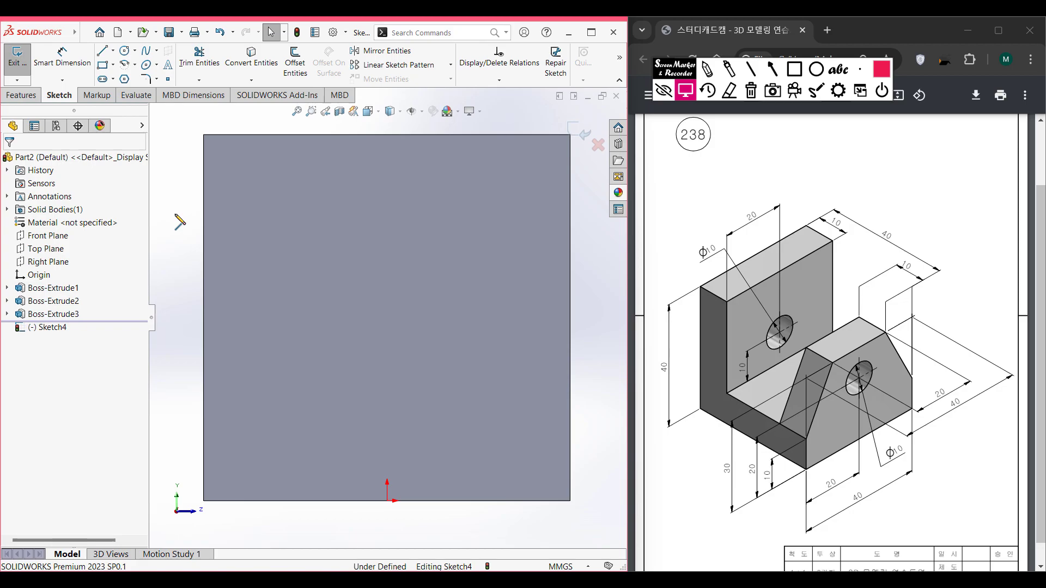
Sketch a slanted line from the inner face's lower left corner to its top edge, ending about 12 mm in from the left side.
scroll(263, 263, down, 3)
scroll(263, 263, up, 4)
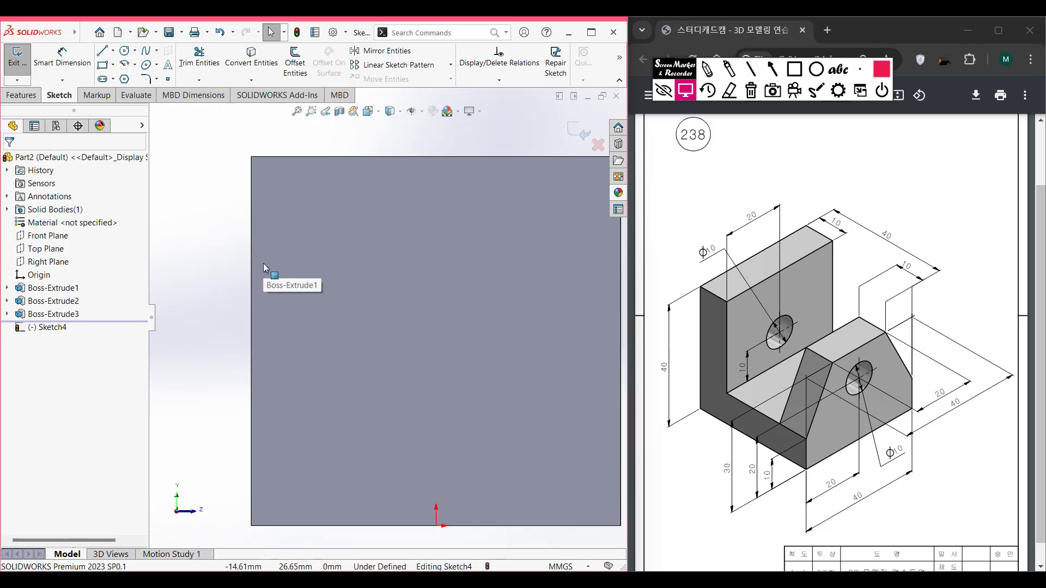
middle_drag(369, 278, 313, 342)
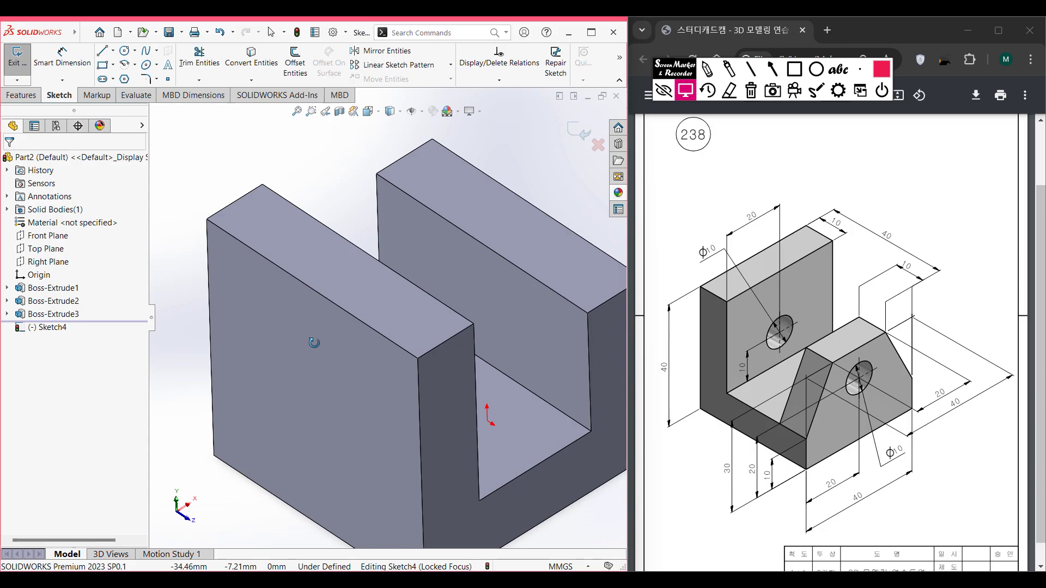
click(61, 328)
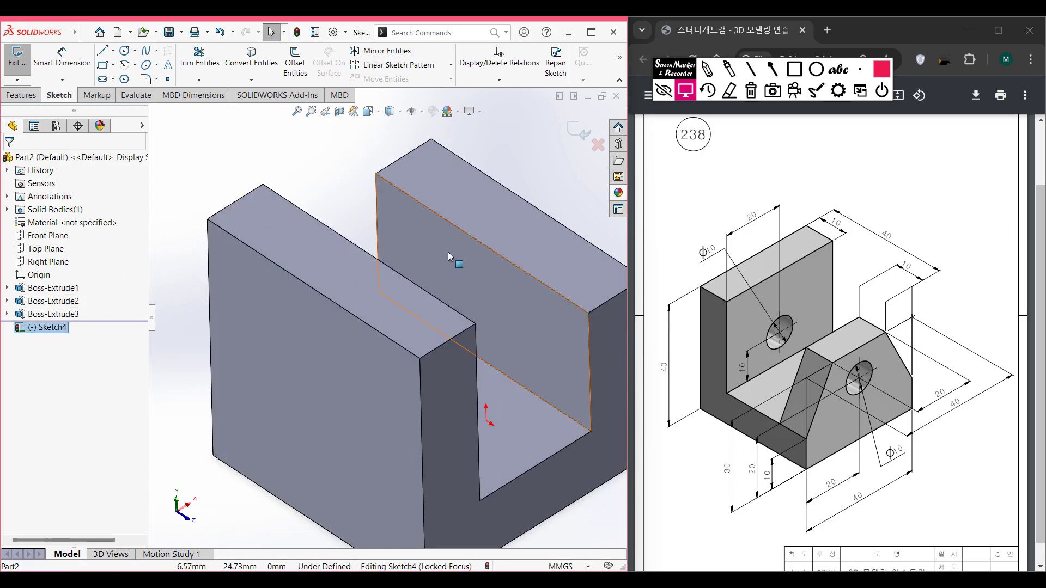
mouse_move(402, 263)
middle_down()
mouse_move(431, 243)
mouse_move(416, 248)
middle_up()
click(349, 212)
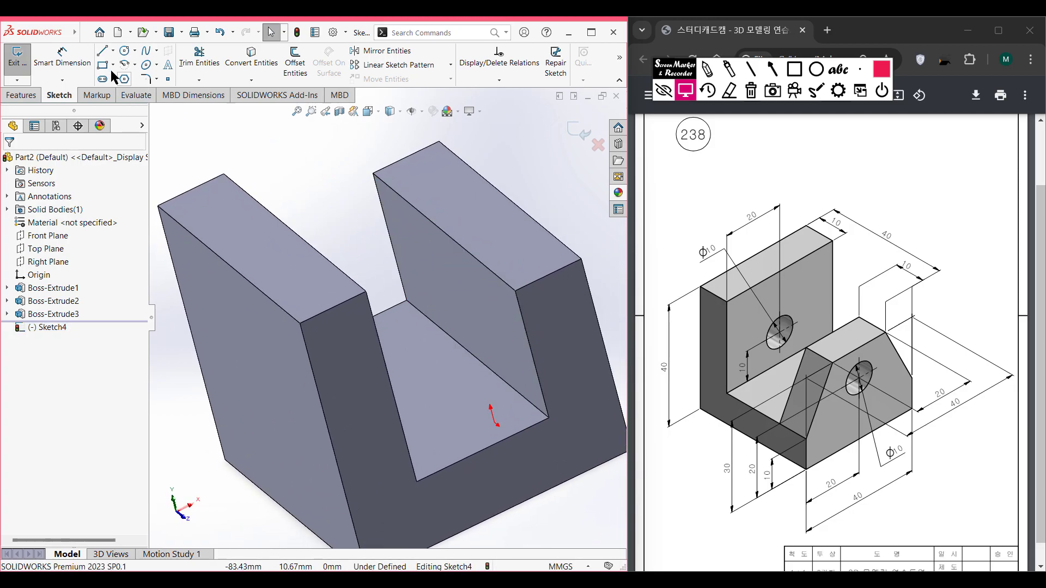
click(104, 53)
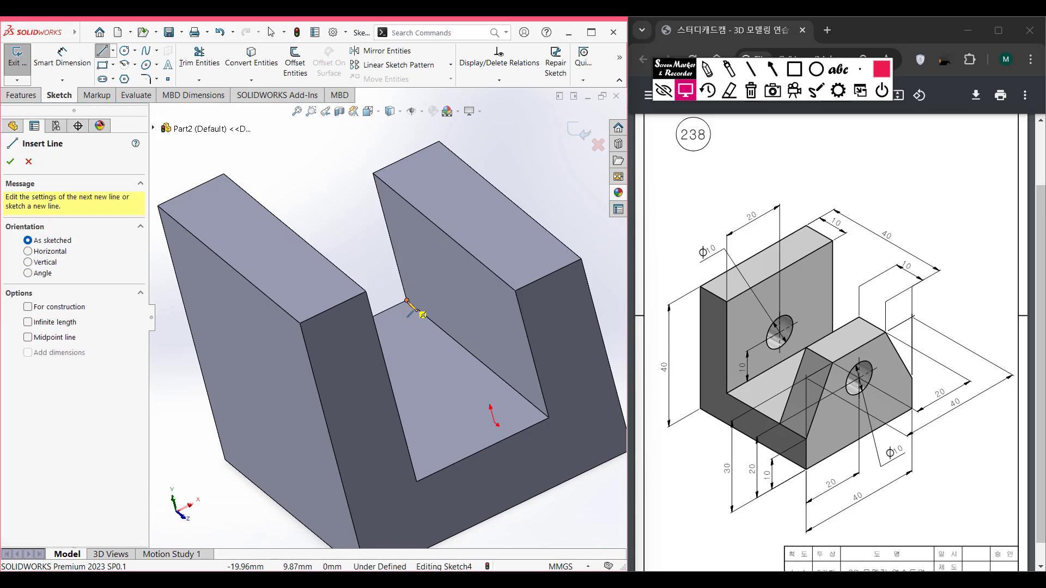
click(406, 300)
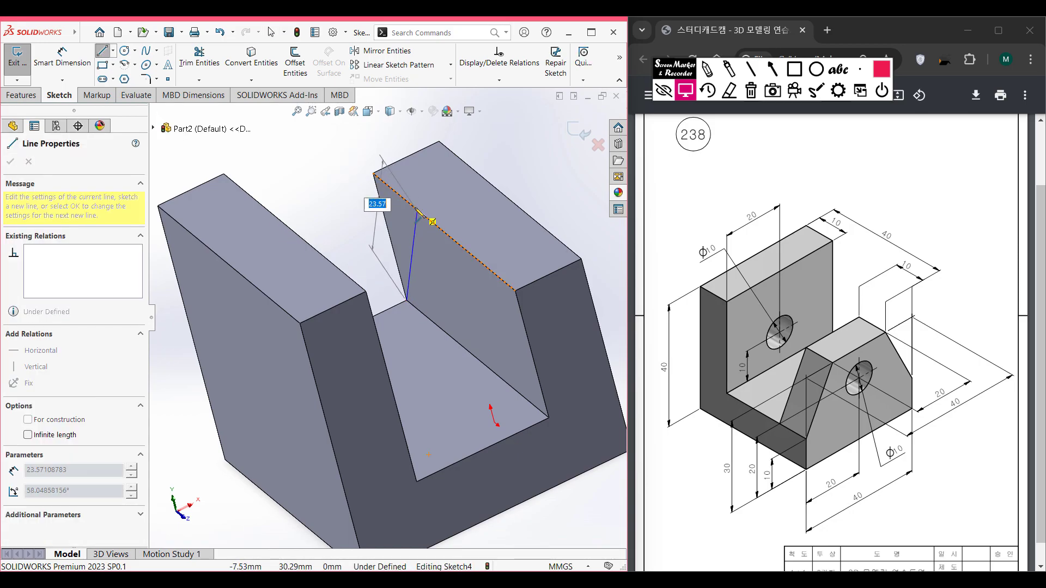
click(414, 205)
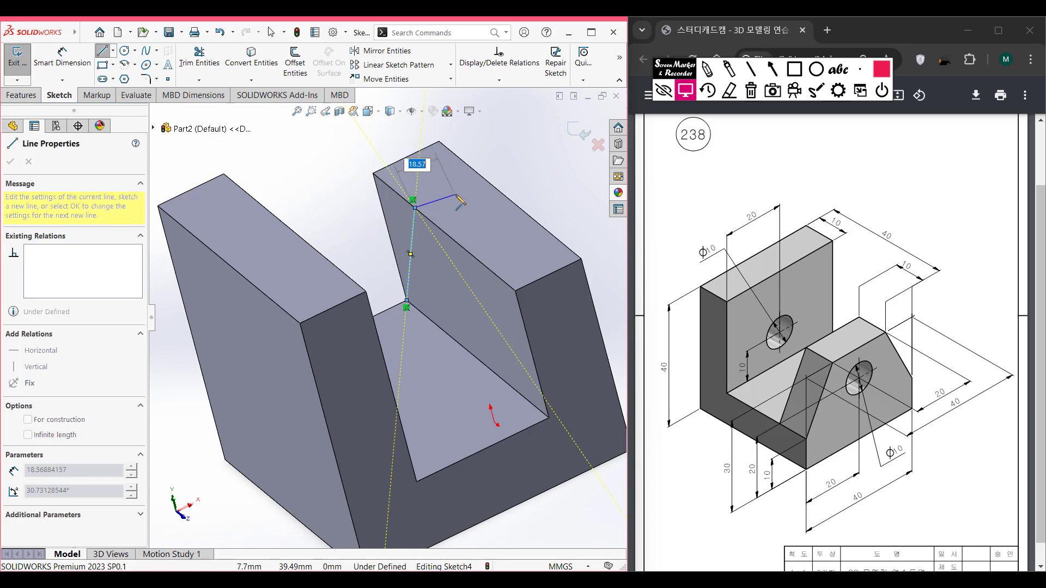
key(Escape)
key(Escape)
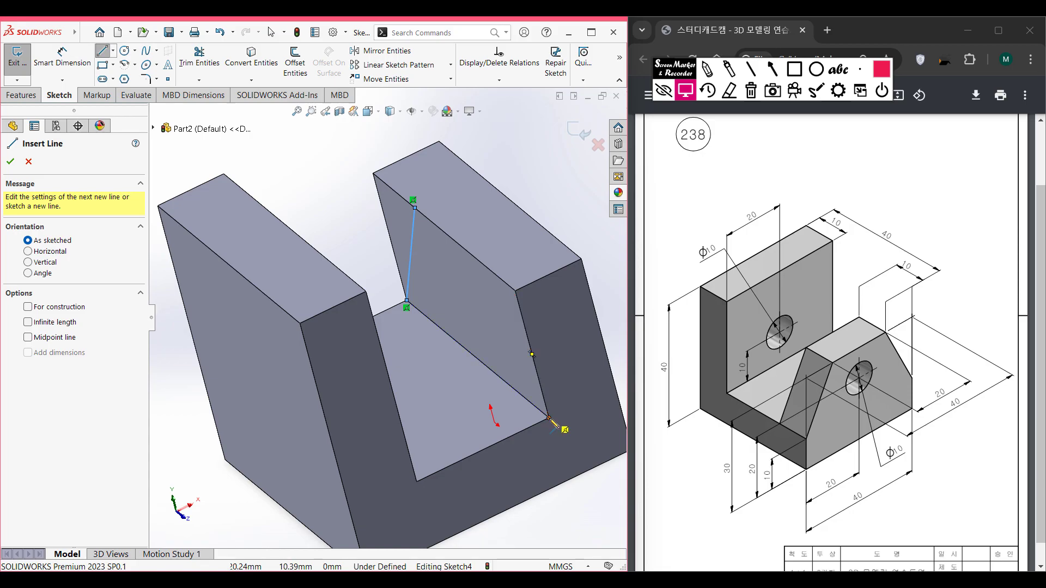
Sketch a second slanted line from the inner face's lower right corner to its top edge, about 22 mm long.
click(549, 418)
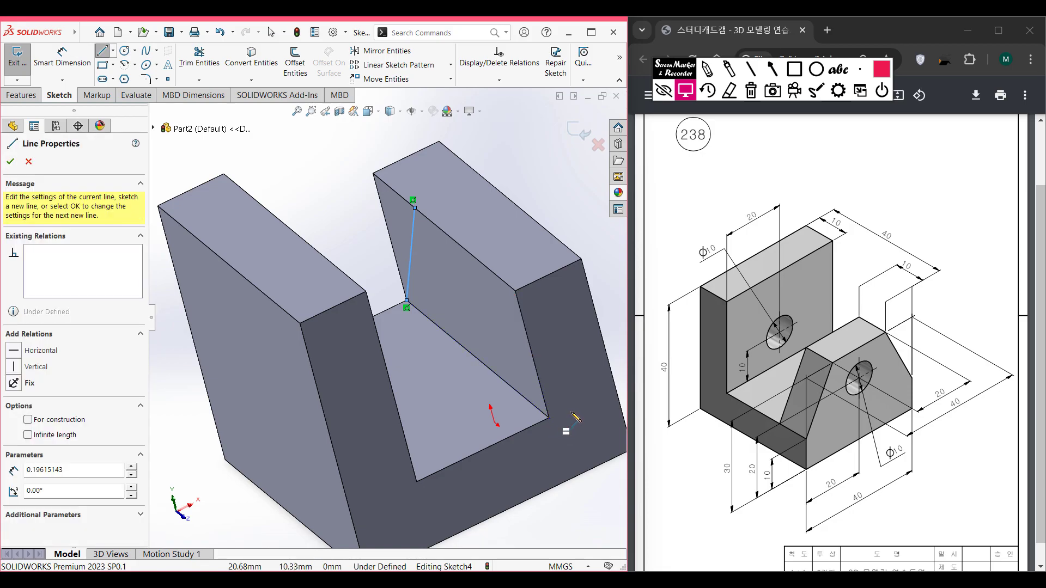
key(Escape)
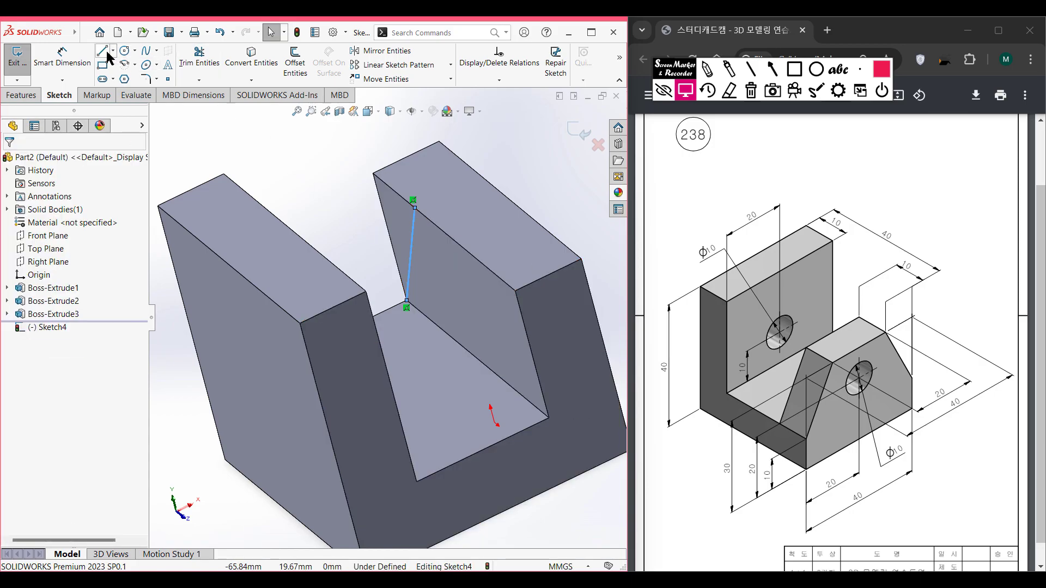
key(l)
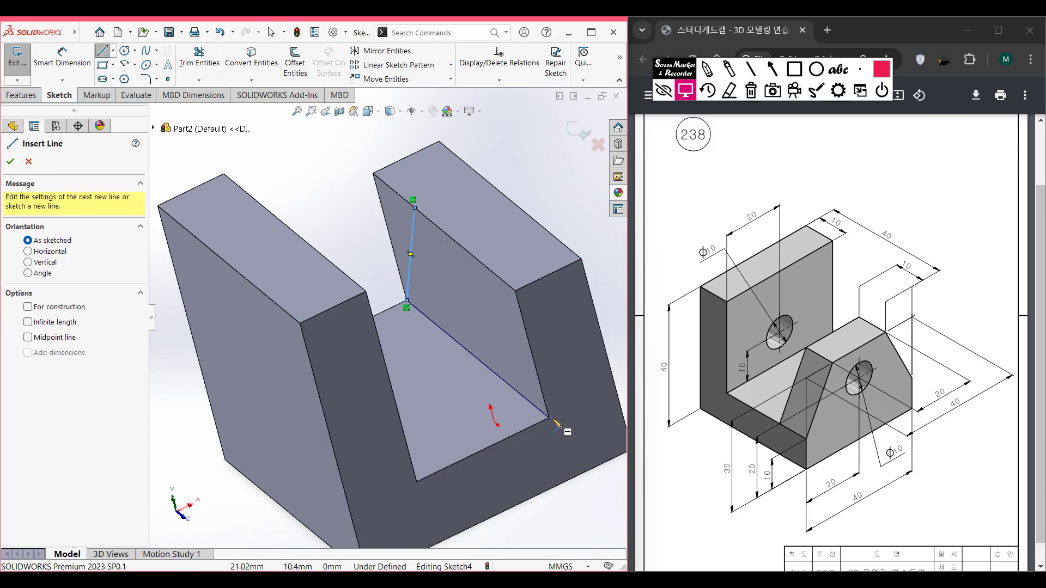
click(549, 418)
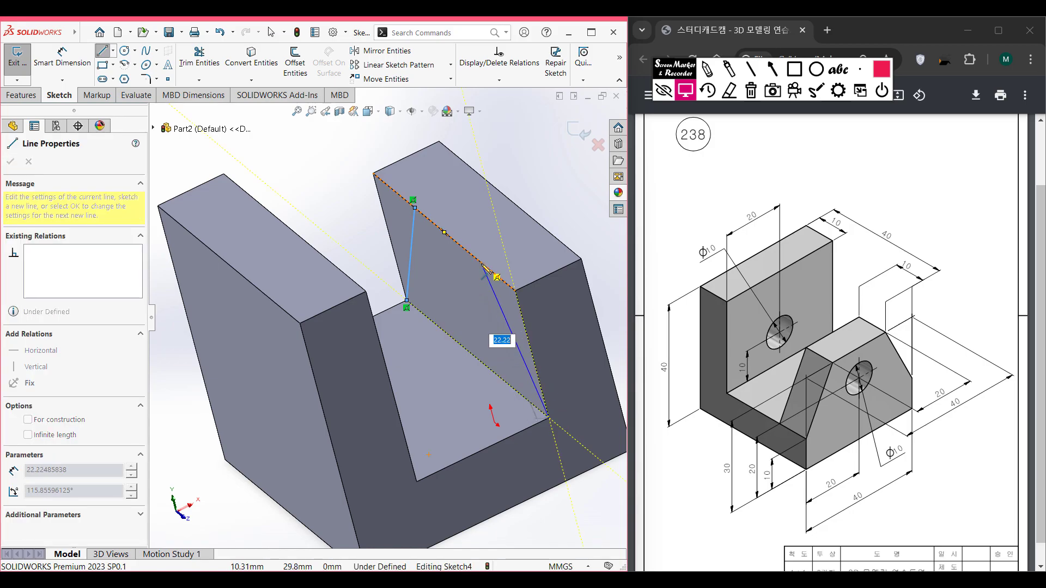
click(481, 262)
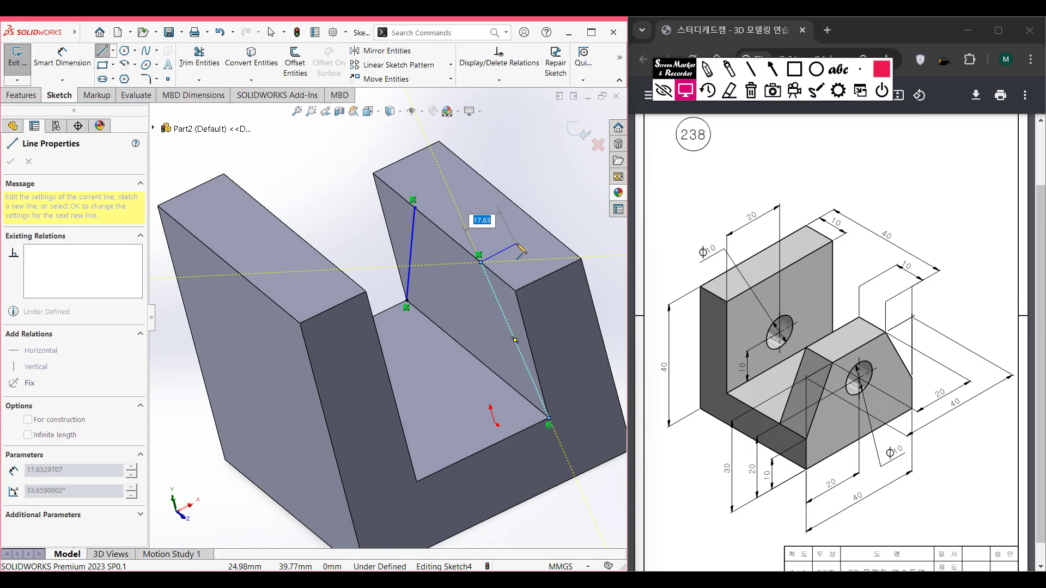
key(Escape)
key(Escape)
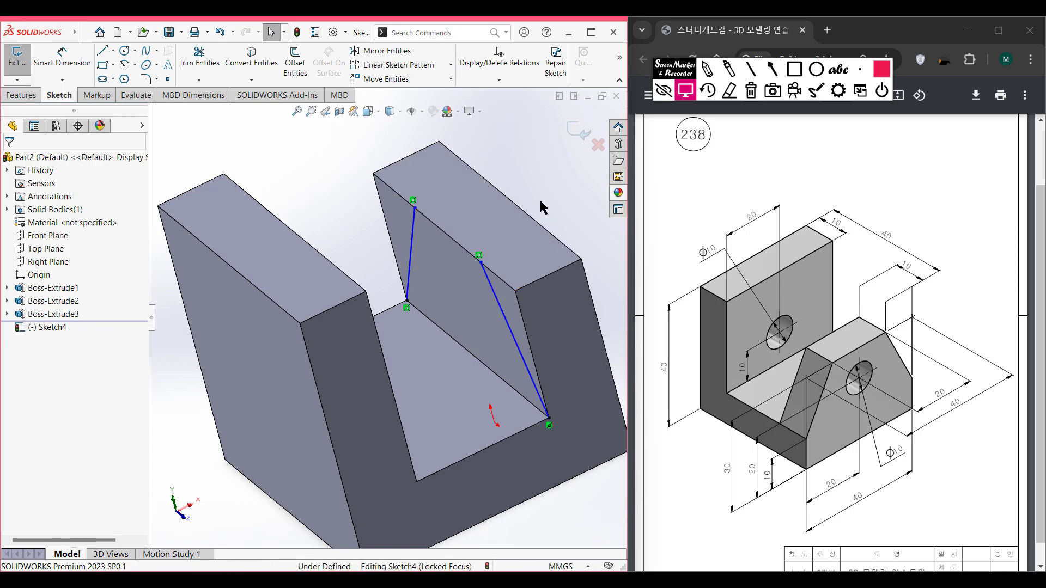
Dimension the left line's upper endpoint from the block's left side edge as (40-20)/2, giving 10 mm.
key(ctrl+8)
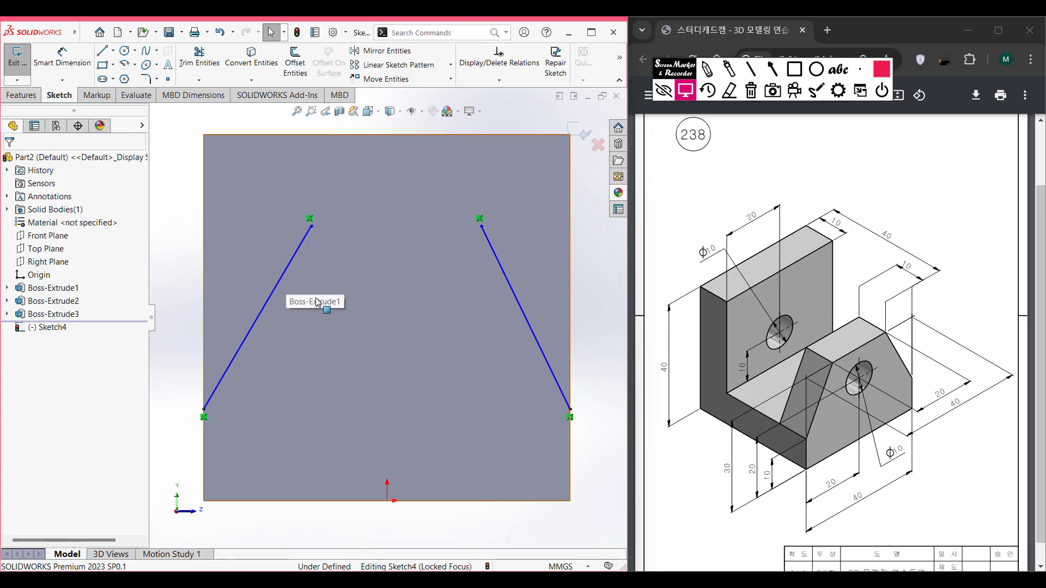
click(62, 55)
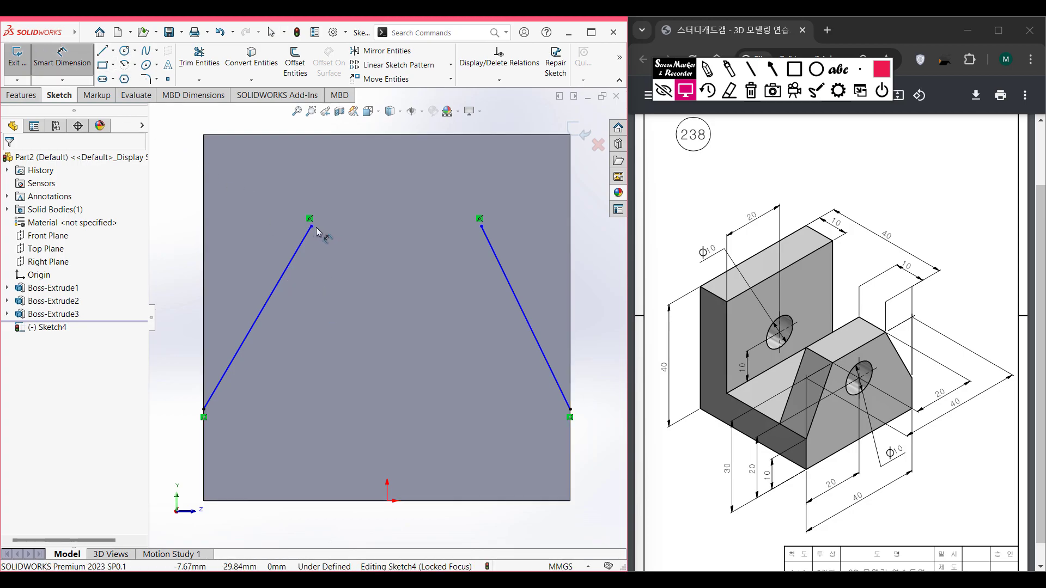
click(311, 227)
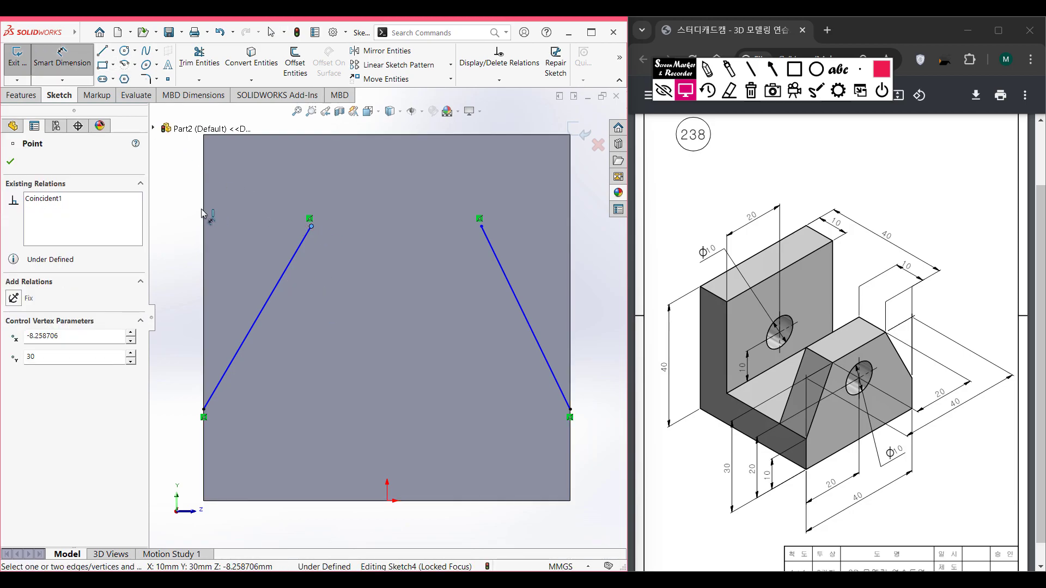
click(203, 206)
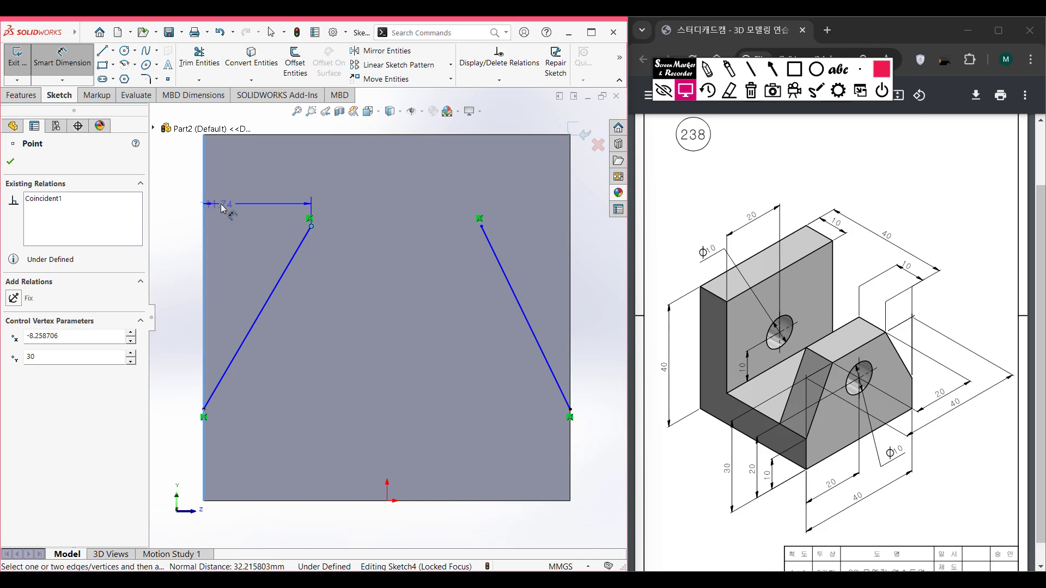
click(247, 204)
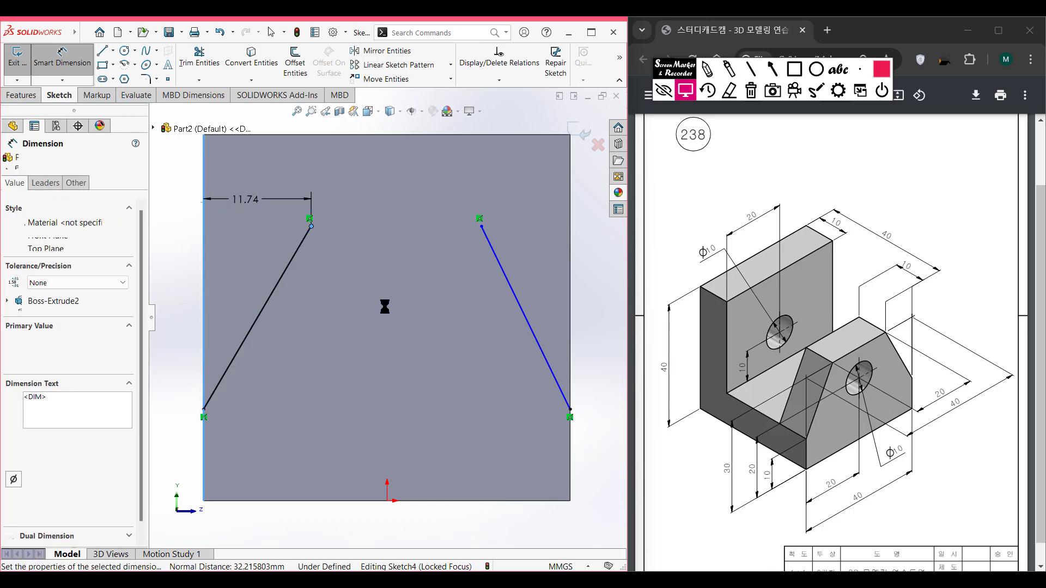
text(=)
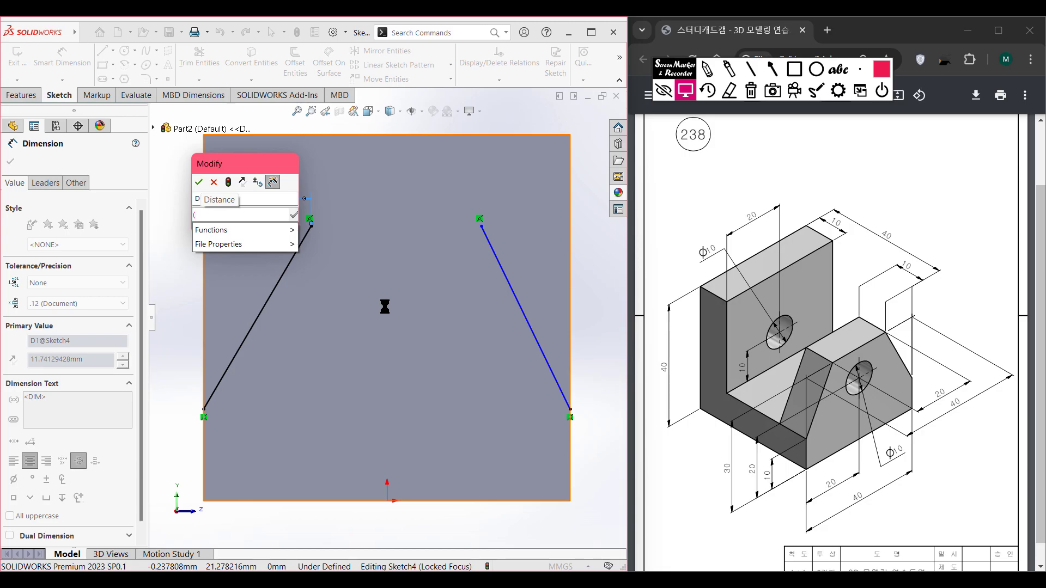
text(2)
key(BackSpace)
text(40-2)
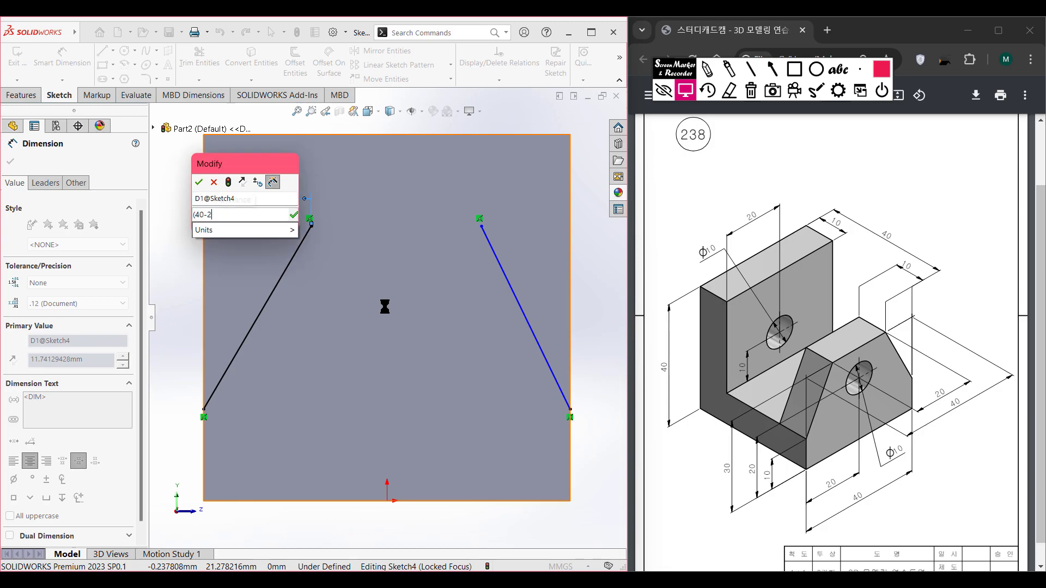
text(0))
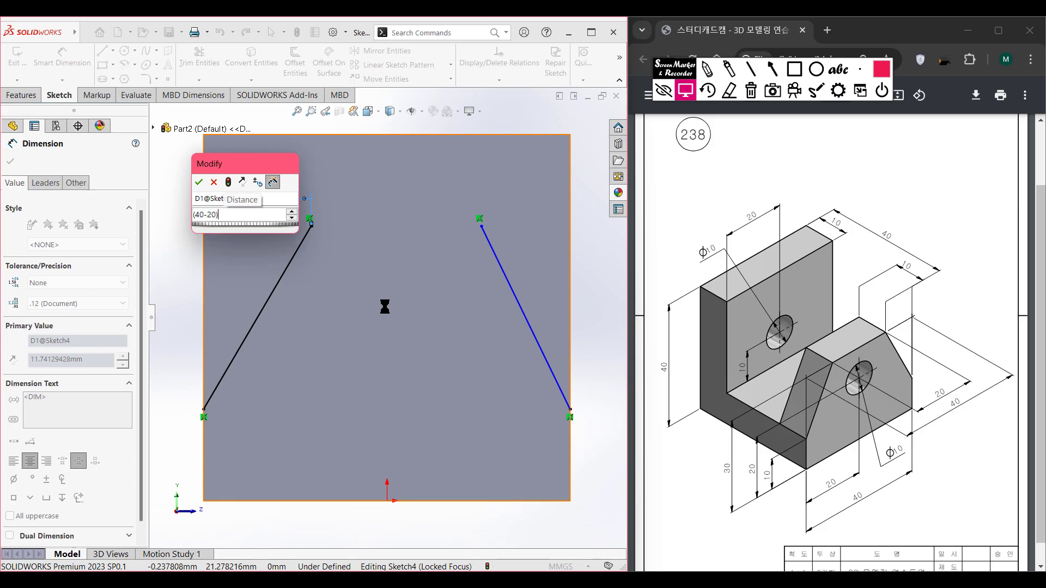
text(/2)
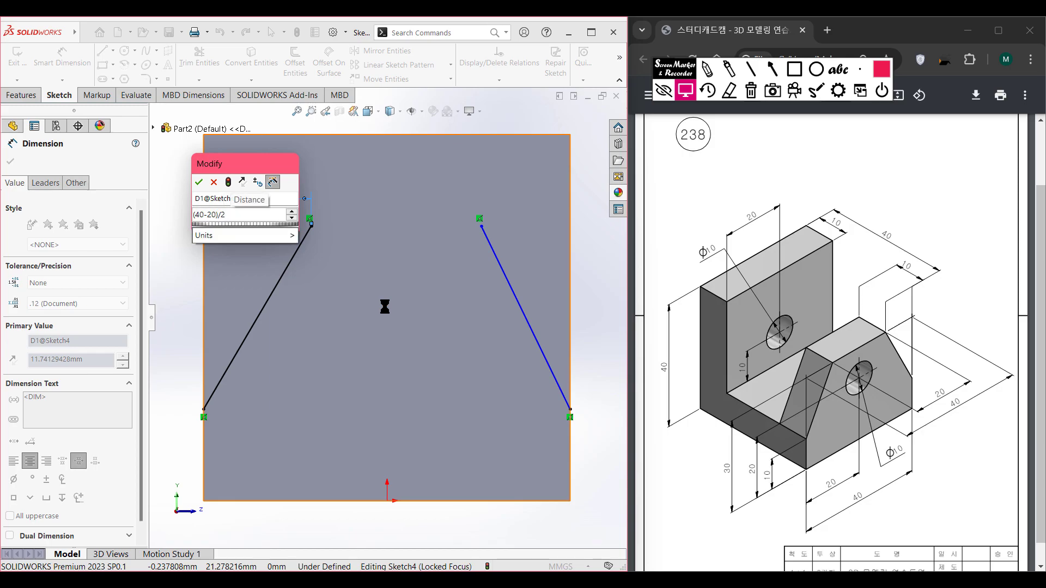
key(Return)
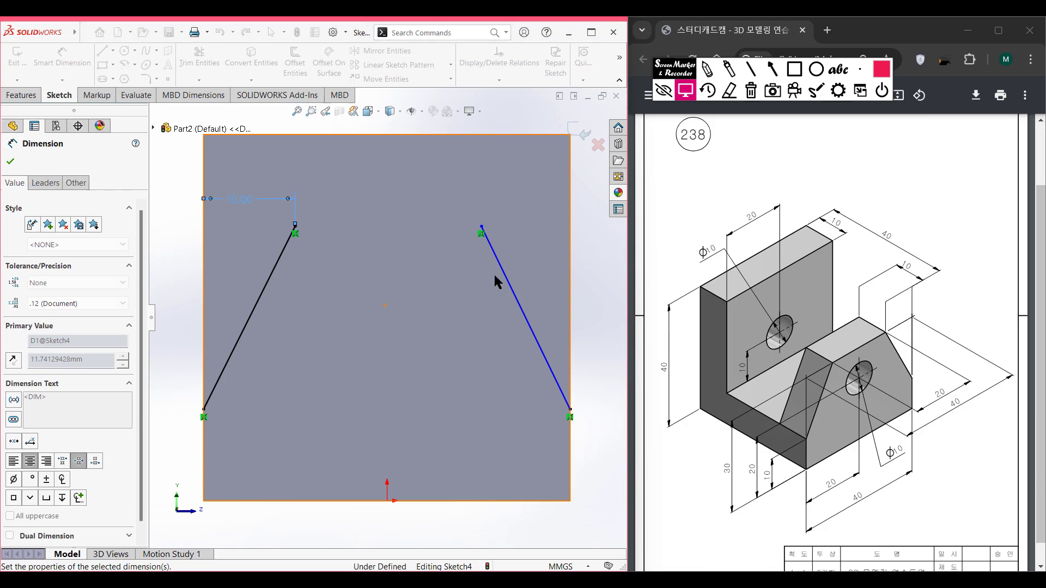
Dimension the right line's upper endpoint 10 mm from the block's right side edge.
click(480, 226)
click(569, 226)
click(531, 208)
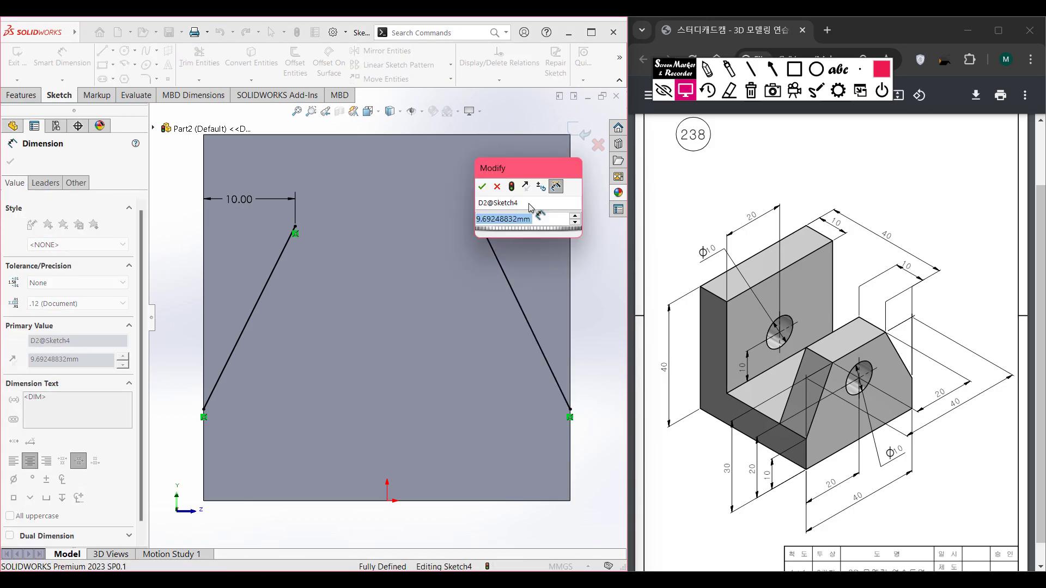
text(10)
key(Return)
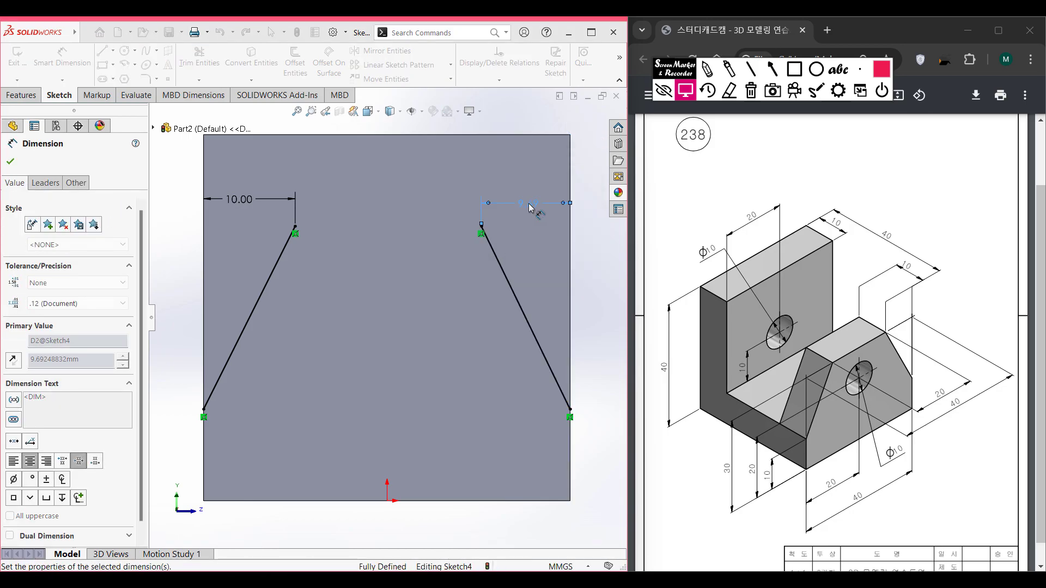
Close both corner triangles with 10 mm horizontal lines along the block's top edge and 20 mm vertical lines along its side edges.
click(103, 51)
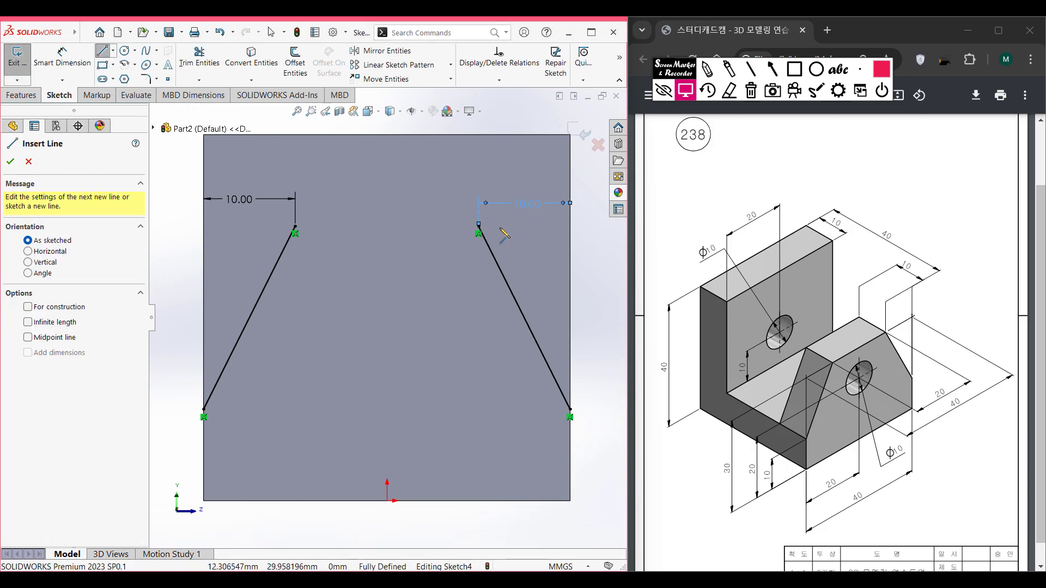
click(479, 226)
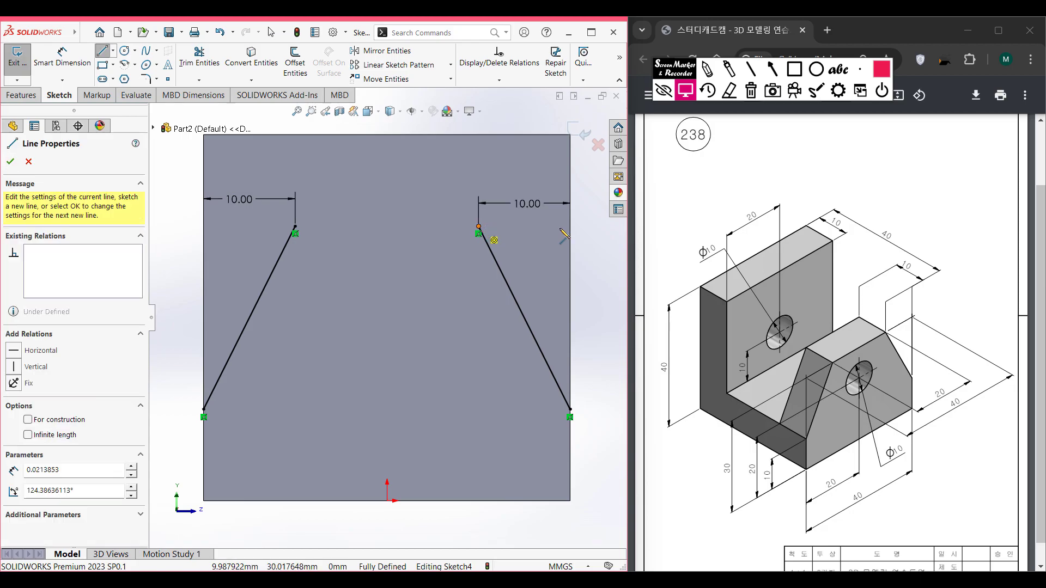
double_click(570, 225)
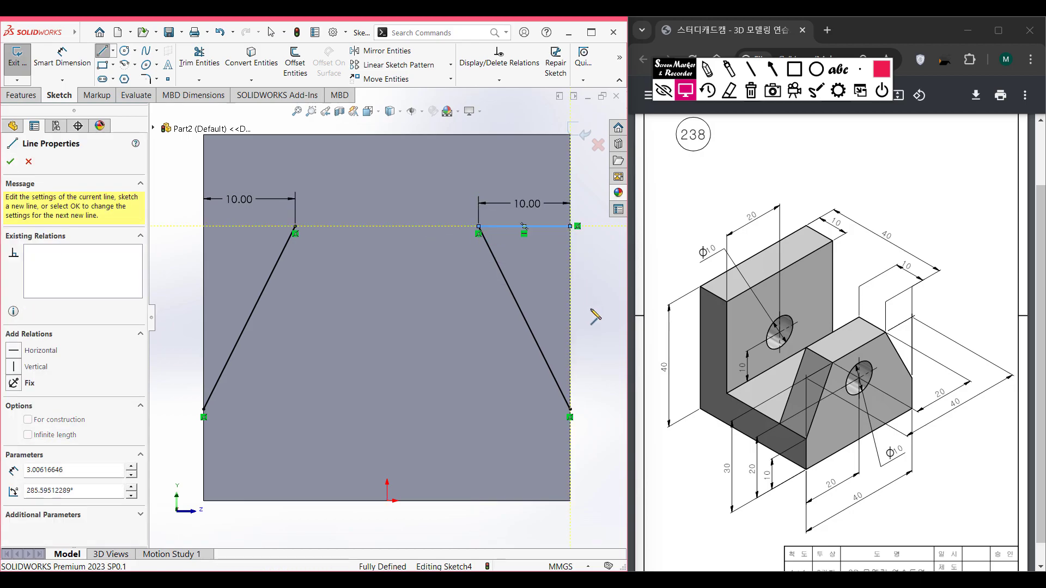
double_click(570, 409)
click(295, 226)
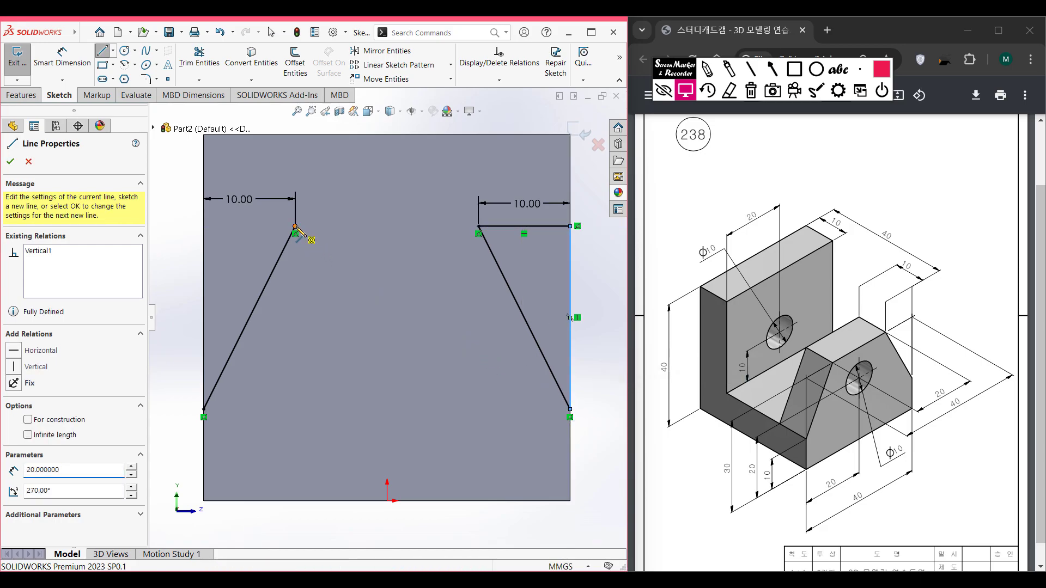
click(204, 226)
double_click(205, 409)
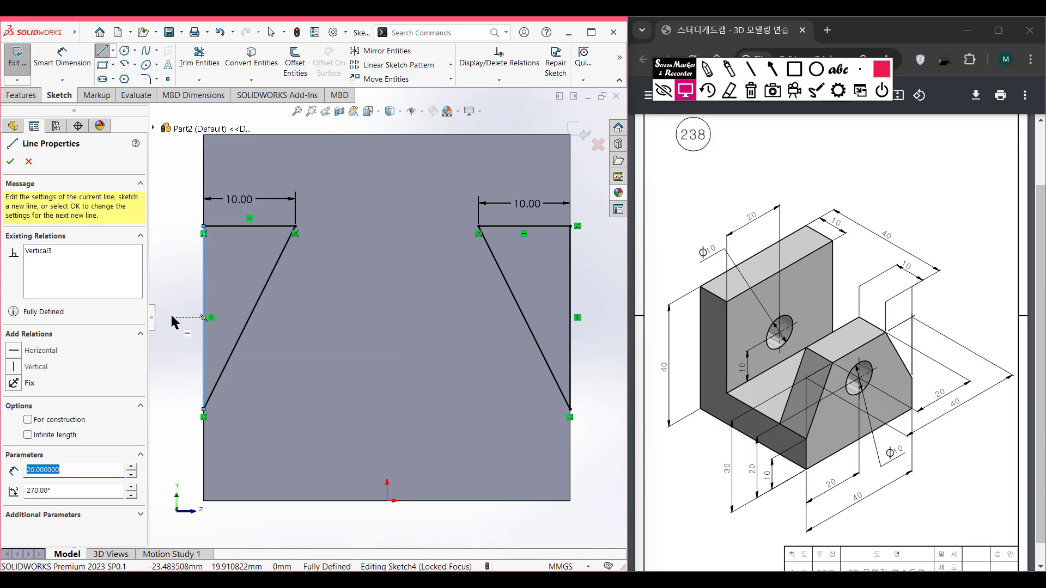
Cut-extrude both corner triangles through the front block as a blind cut 20 mm deep.
key(ctrl+7)
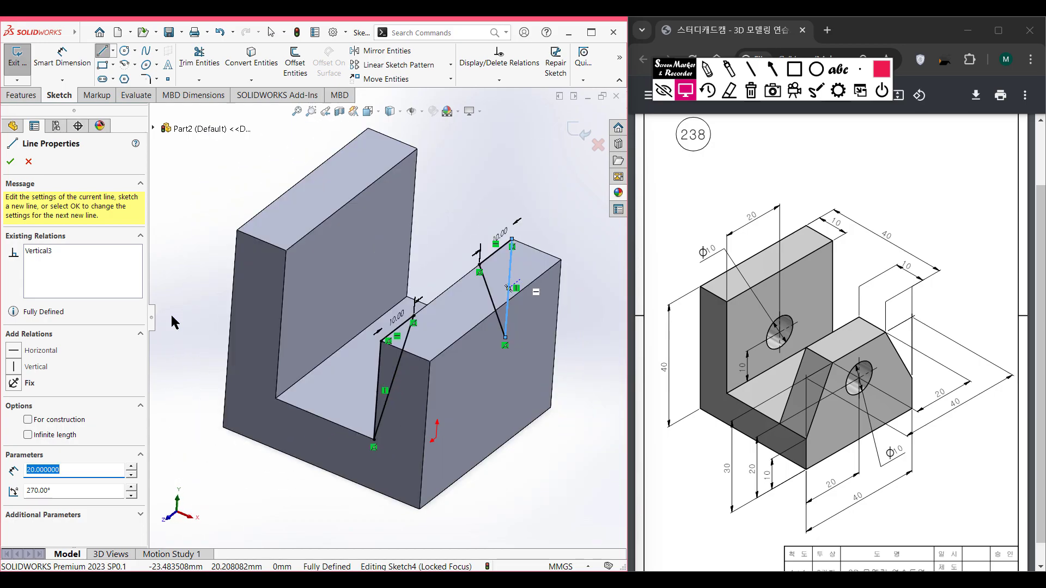
click(22, 96)
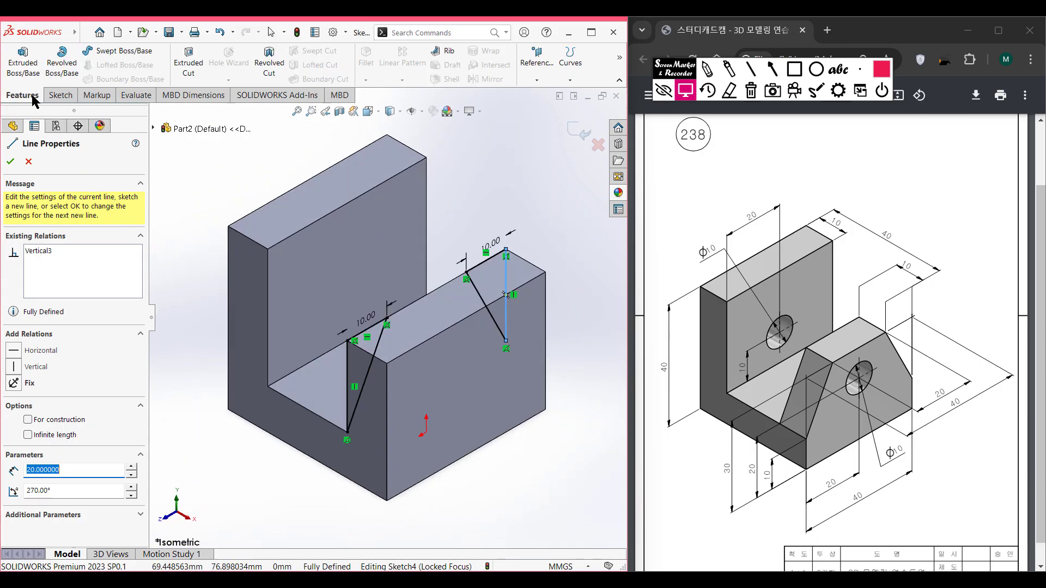
click(189, 64)
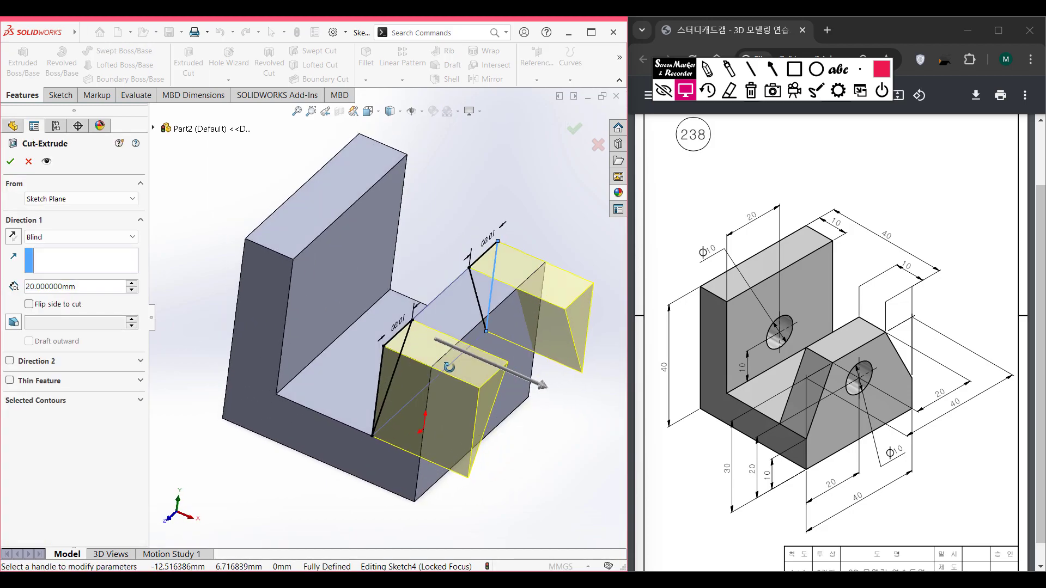
click(10, 163)
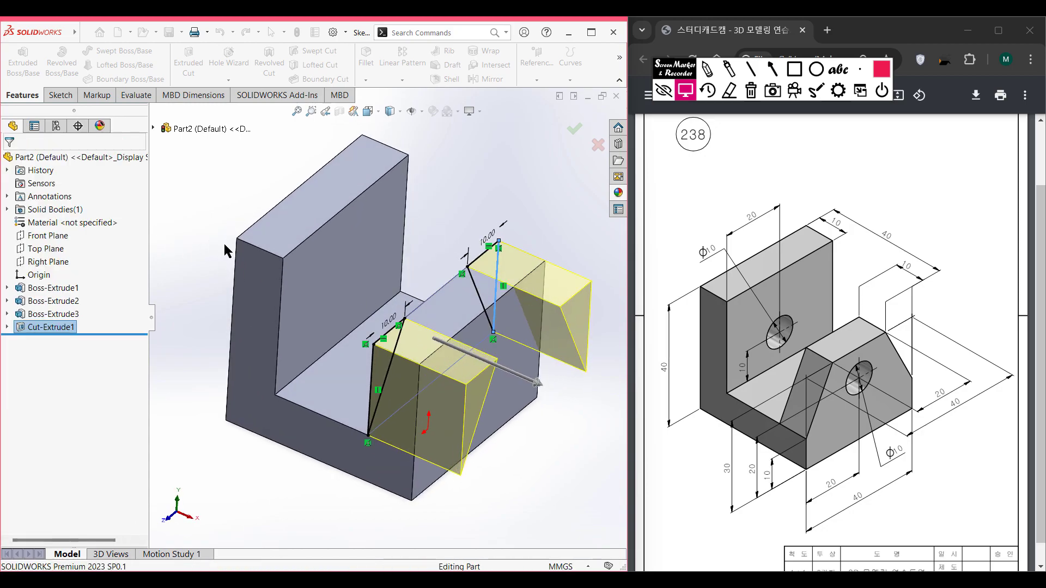
Sketch a 10 mm diameter circle on the front block's outer face, centred vertically above the origin at about 19.5 mm height.
click(200, 235)
key(ctrl+7)
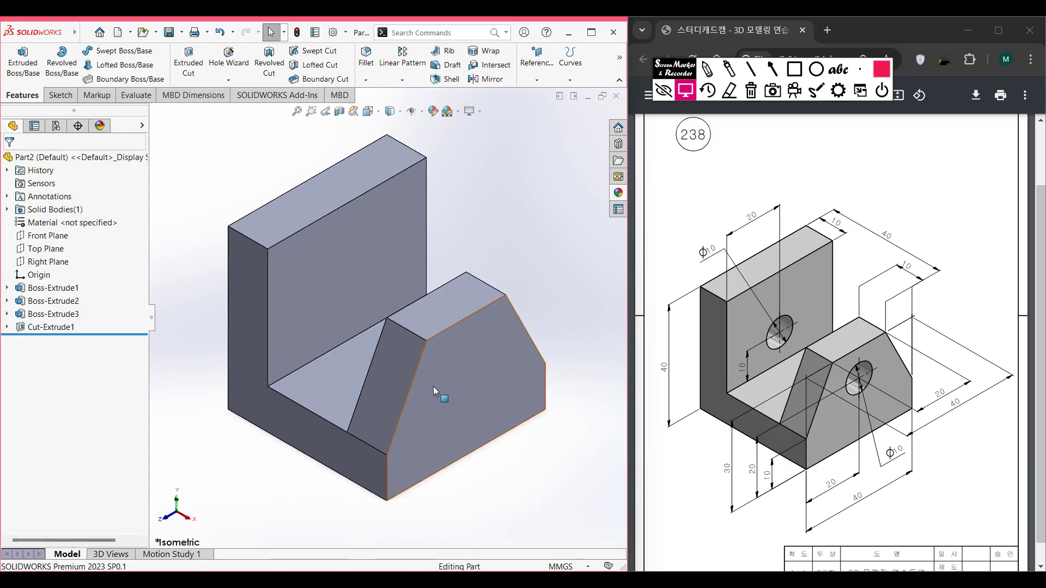
right_click(466, 374)
click(493, 334)
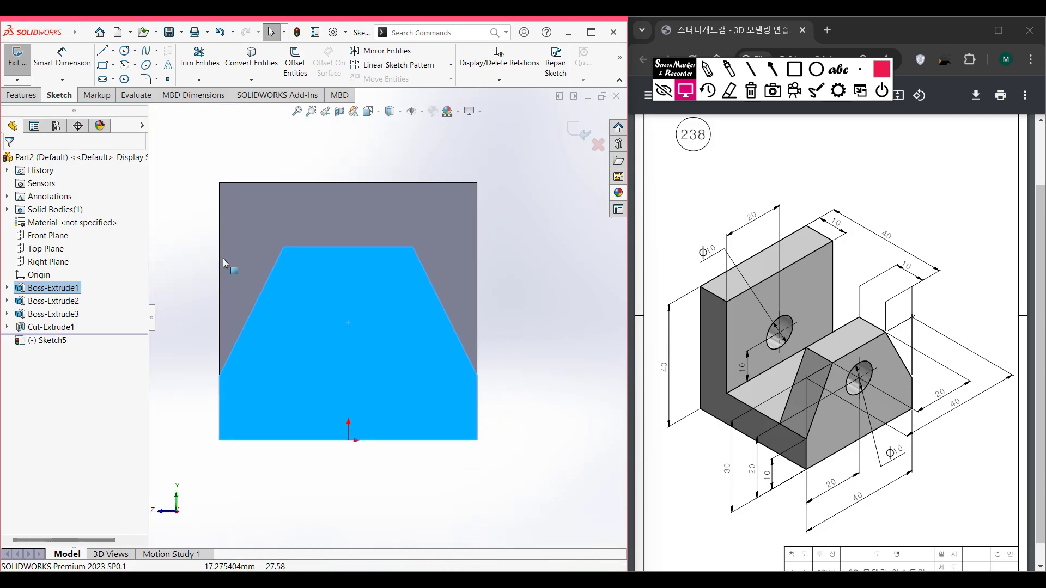
click(195, 255)
click(125, 50)
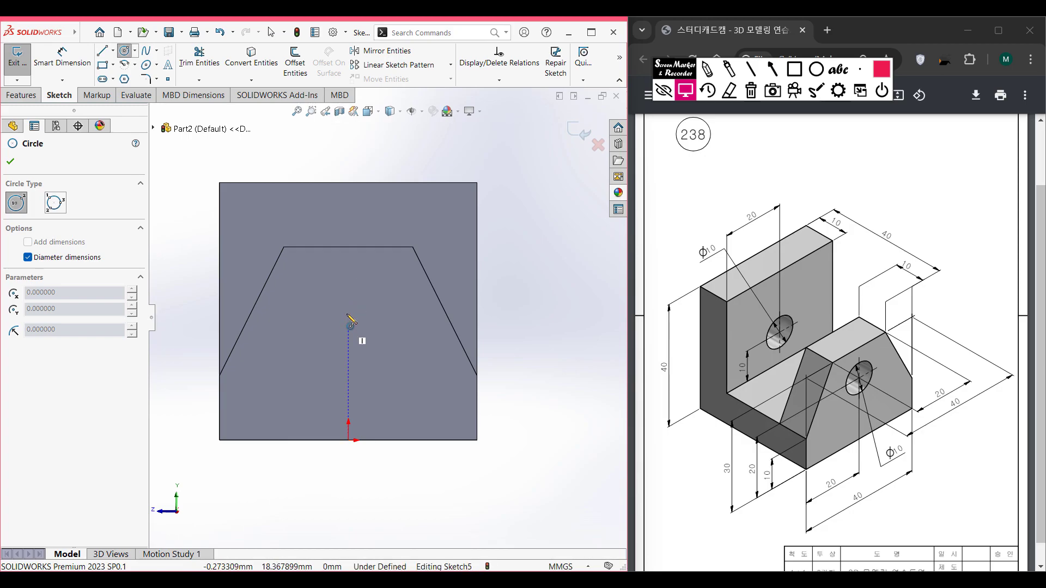
click(349, 315)
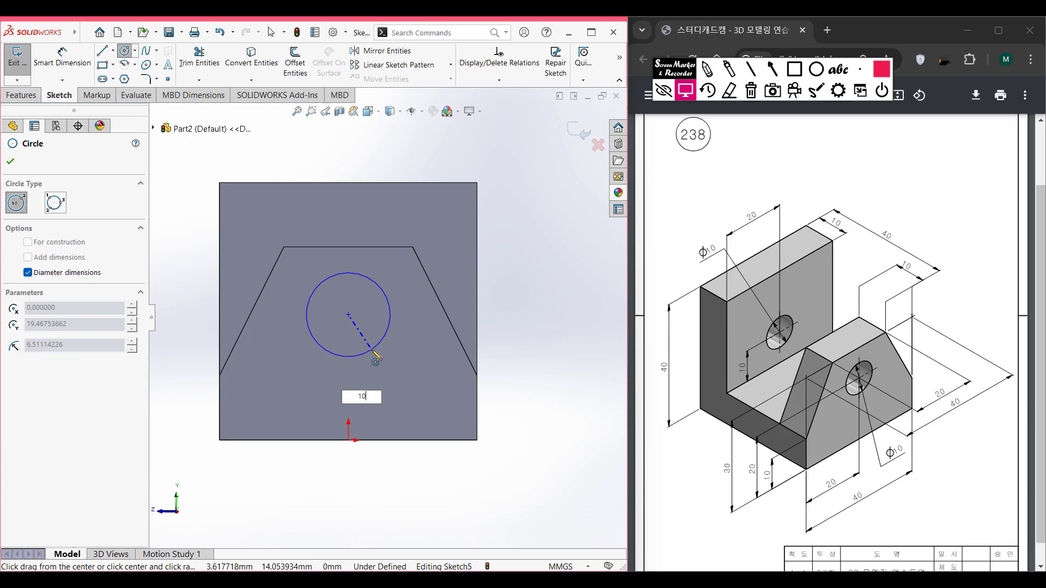
key(Return)
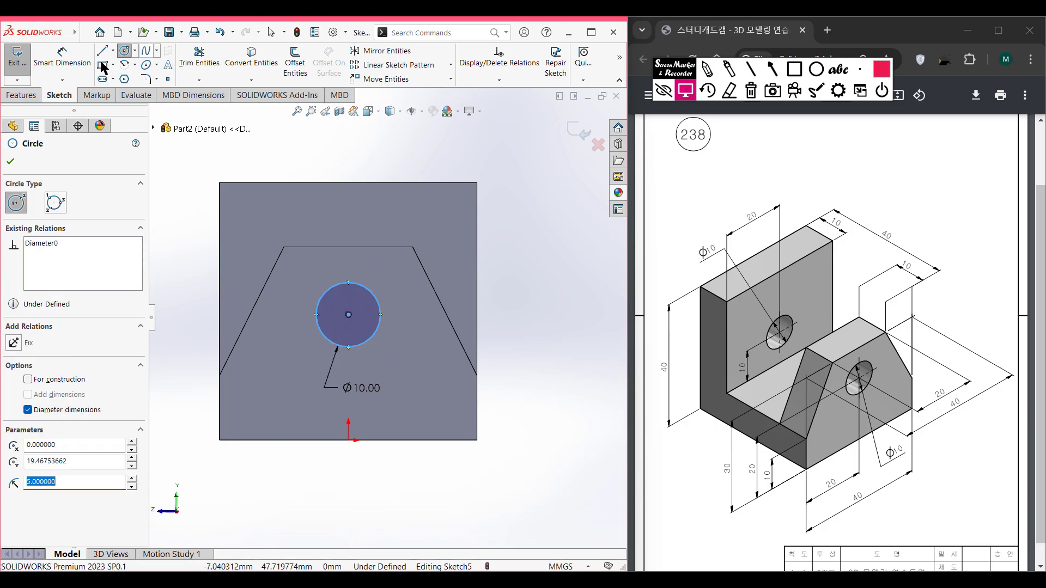
Dimension the circle's centre 20 mm above the bottom edge of the front face.
click(61, 55)
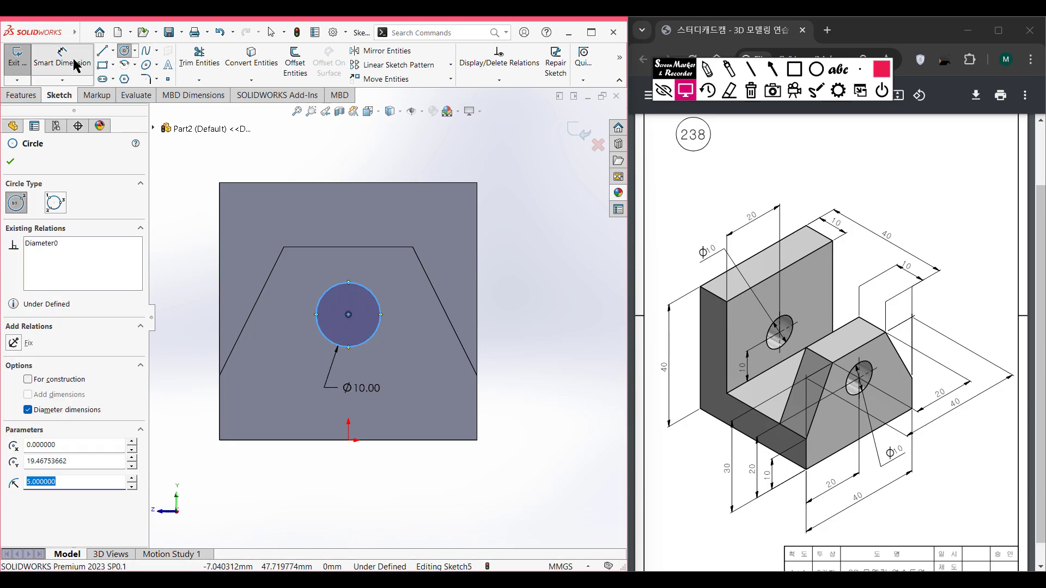
click(378, 334)
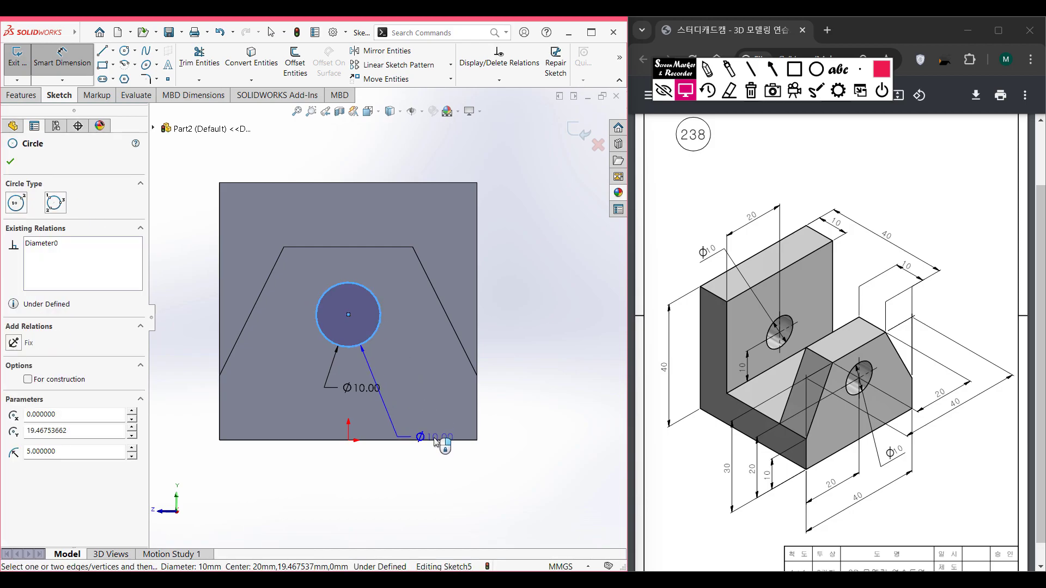
click(428, 440)
click(508, 392)
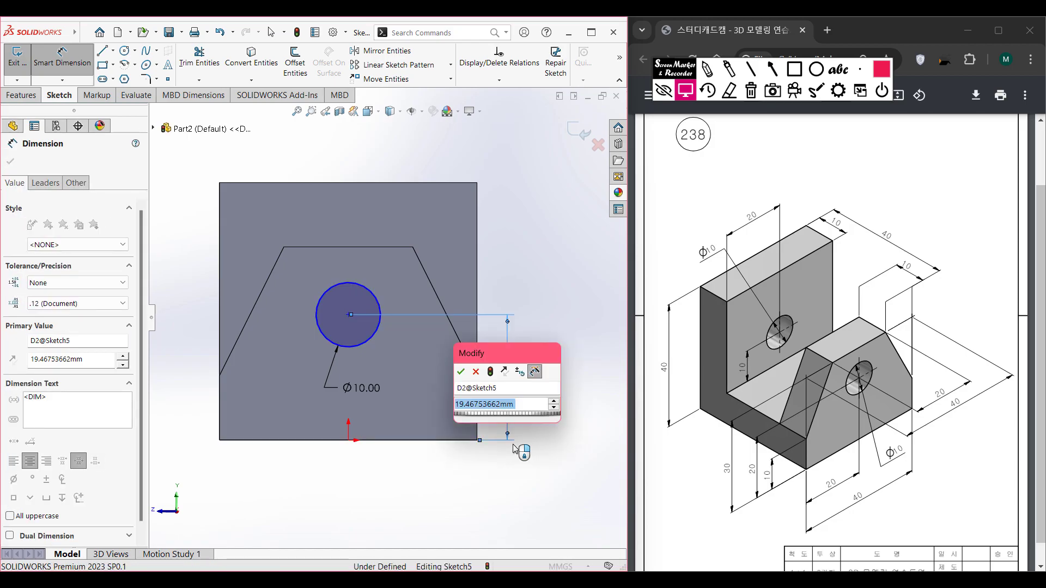
text(20)
key(Return)
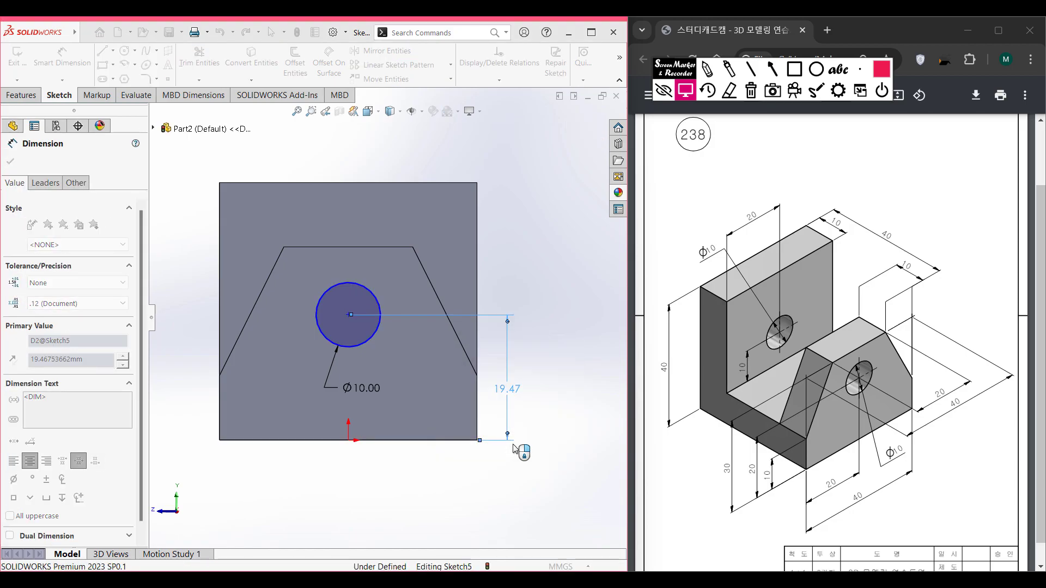
Cut-extrude the circle with Through All - Both so the hole passes through the front block and the upright wall.
key(ctrl+7)
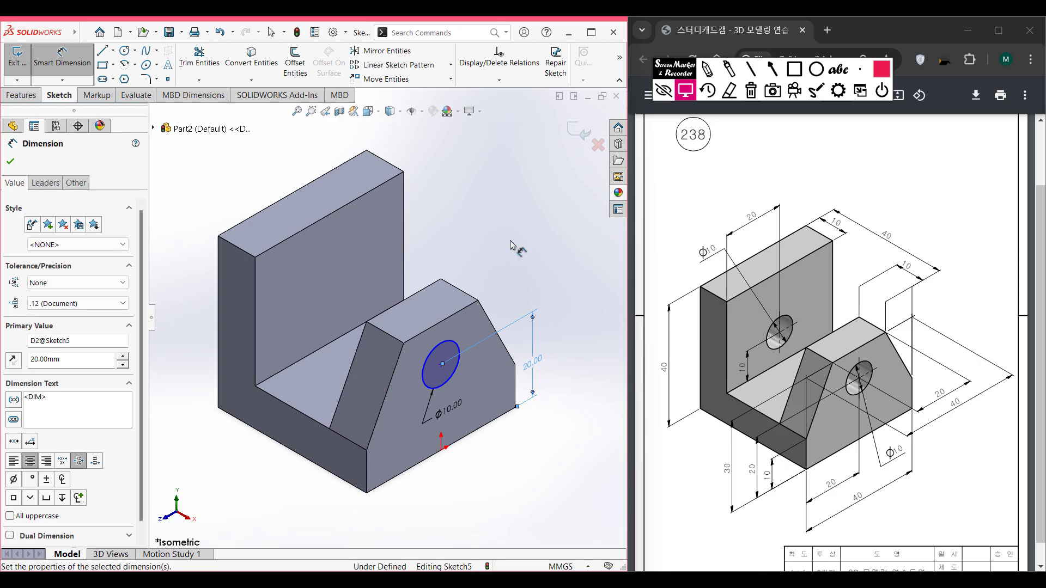
click(33, 96)
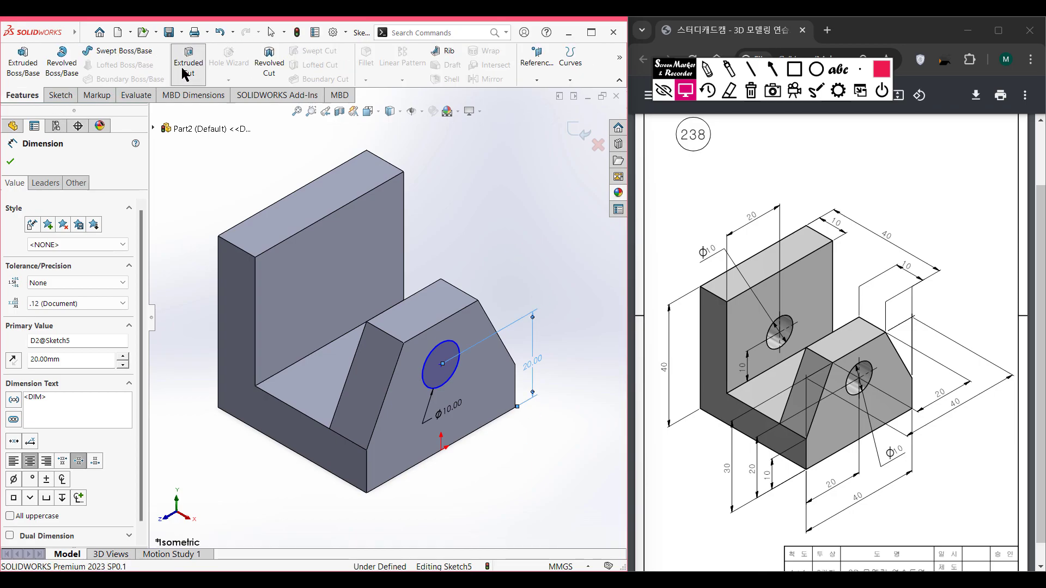
click(186, 70)
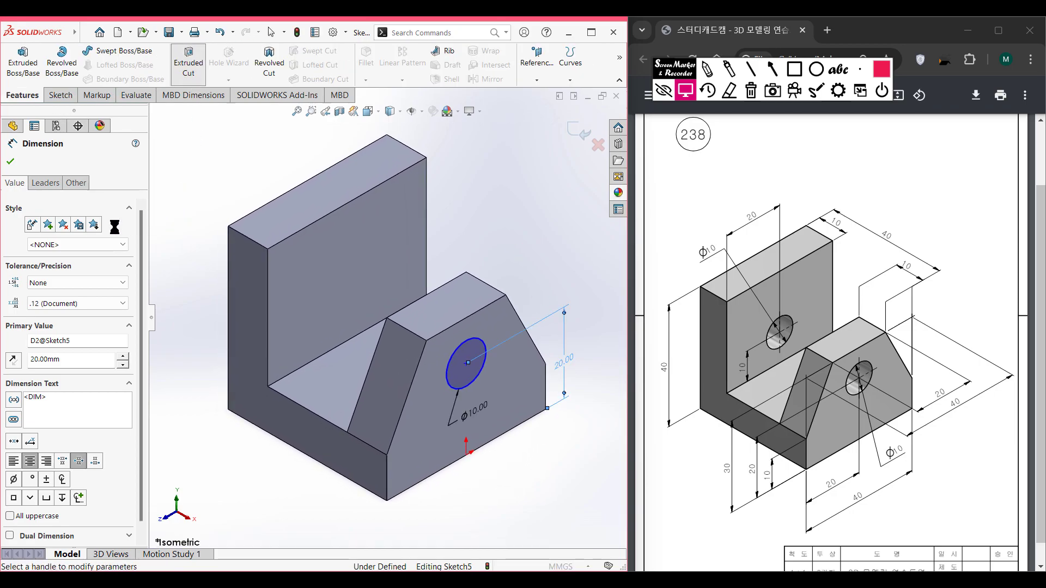
click(77, 237)
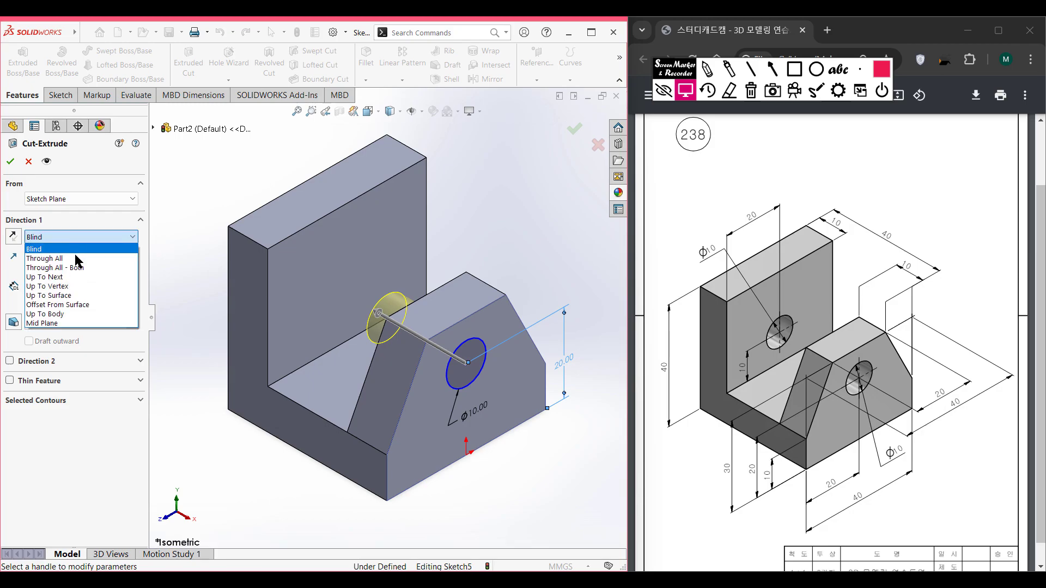
click(52, 269)
click(10, 162)
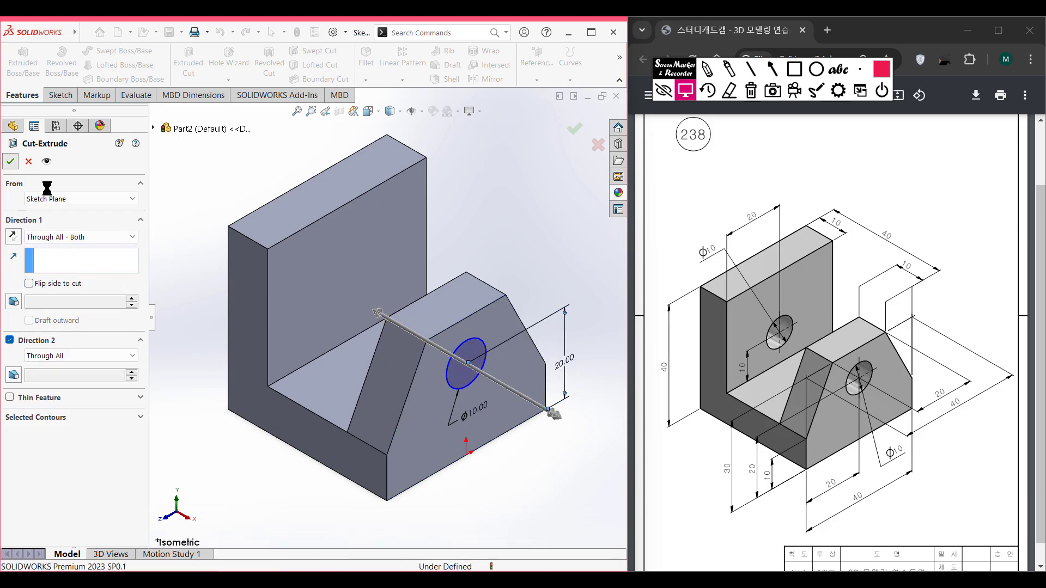